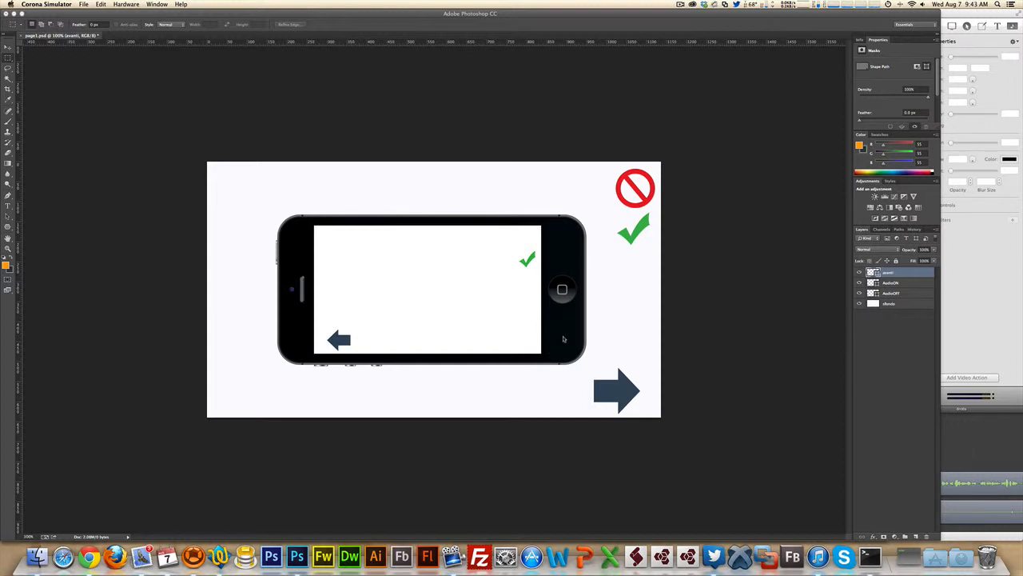
- Relaunch the app with Cmd+R and toggle the audio button on page 1 and page 2, paging back and forth
key("super+r")
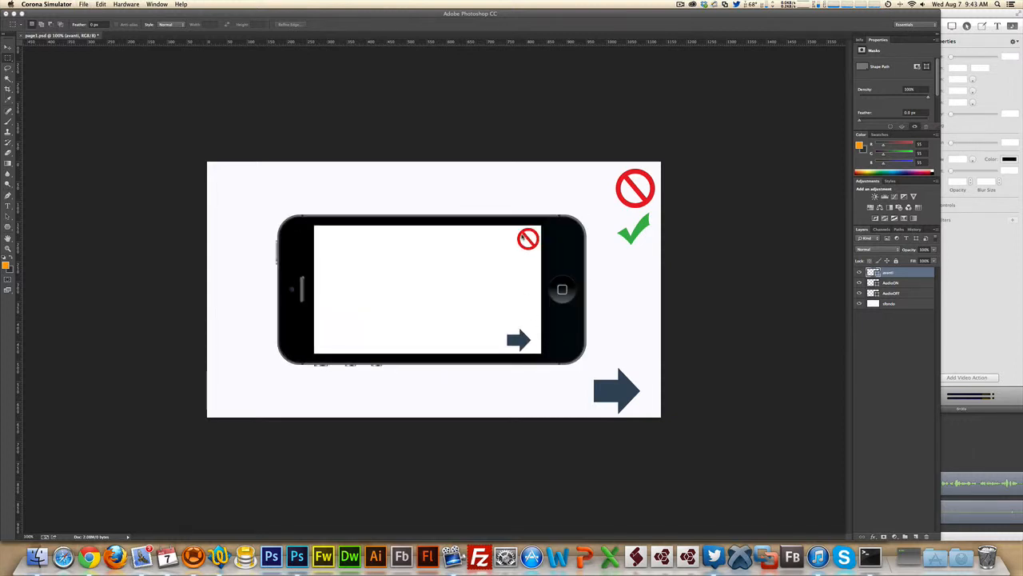
left_click(527, 239)
left_click(526, 343)
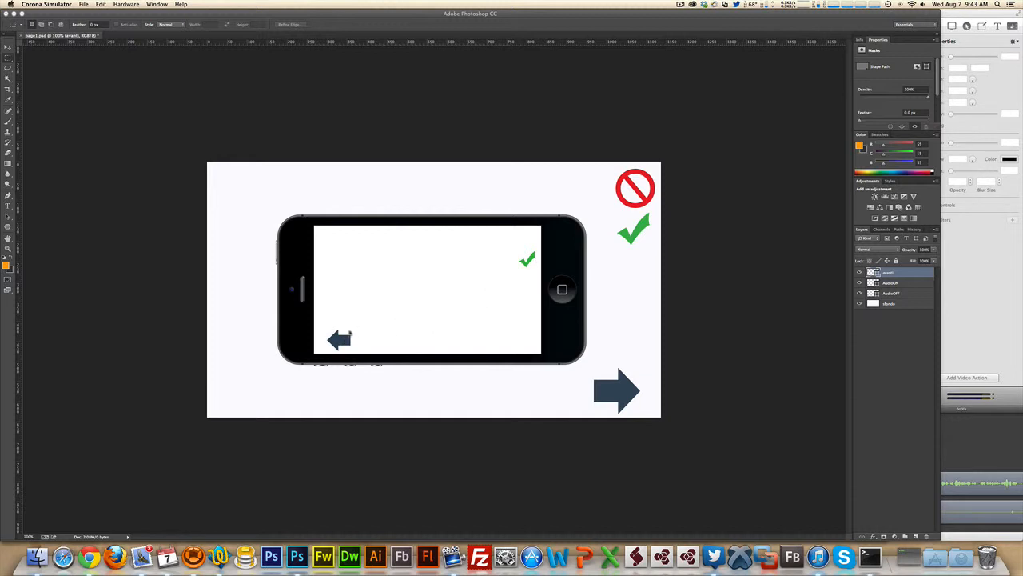
left_click(337, 338)
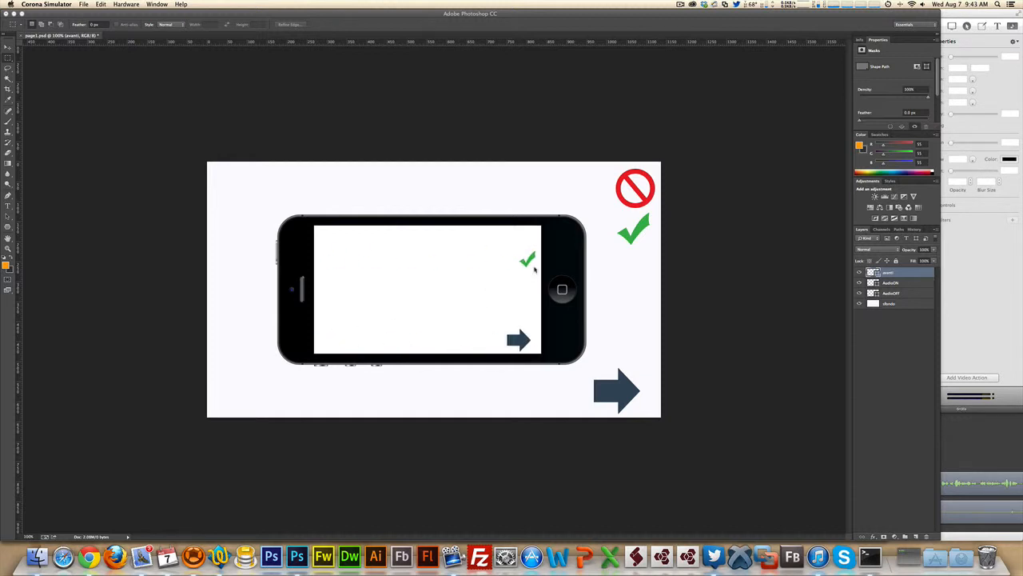
left_click(528, 262)
left_click(520, 341)
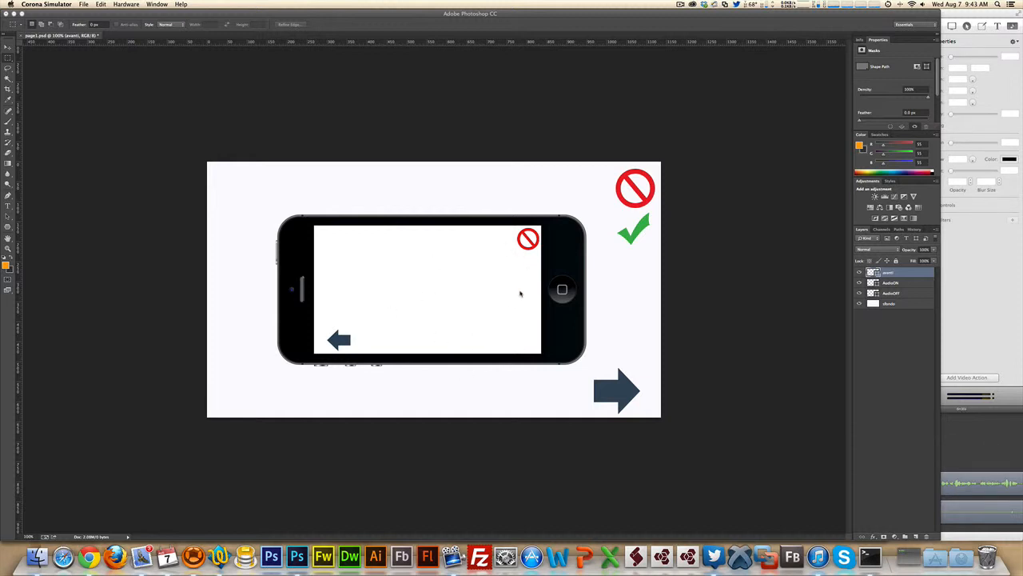
left_click(530, 240)
left_click(342, 342)
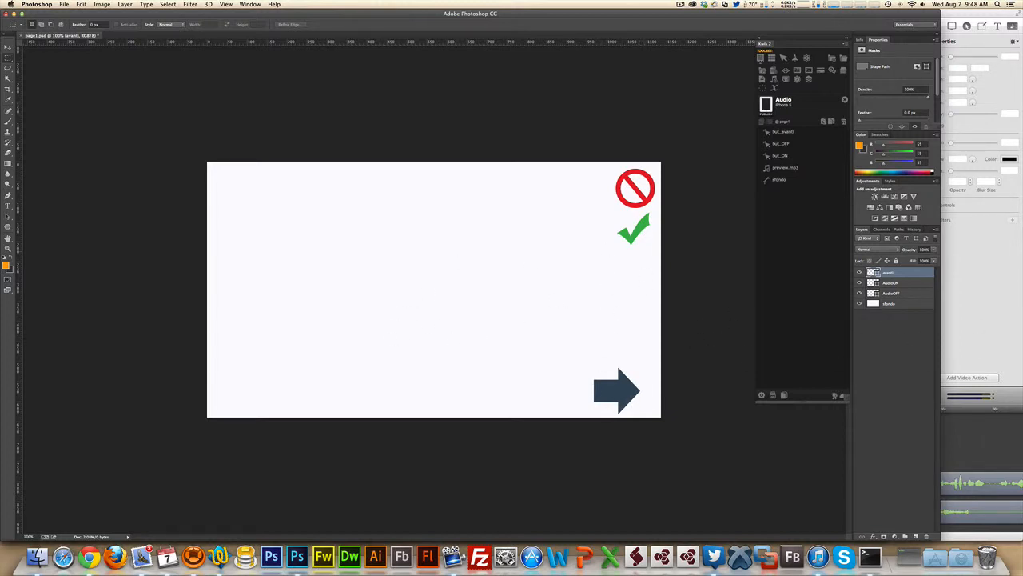
- Hide and reshow the AudioON and AudioOFF layers to check their visibility
left_click(886, 285)
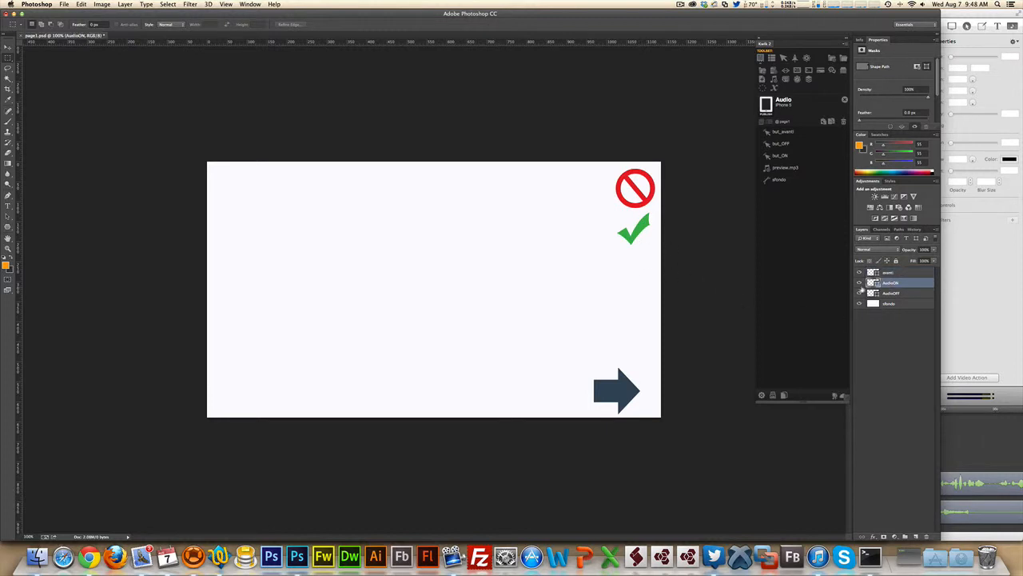
left_click(859, 283)
left_click(860, 283)
left_click(860, 294)
left_click(860, 293)
- Review preview.mp3's looping, all-pages audio settings, then open page2 of the project
double_click(785, 167)
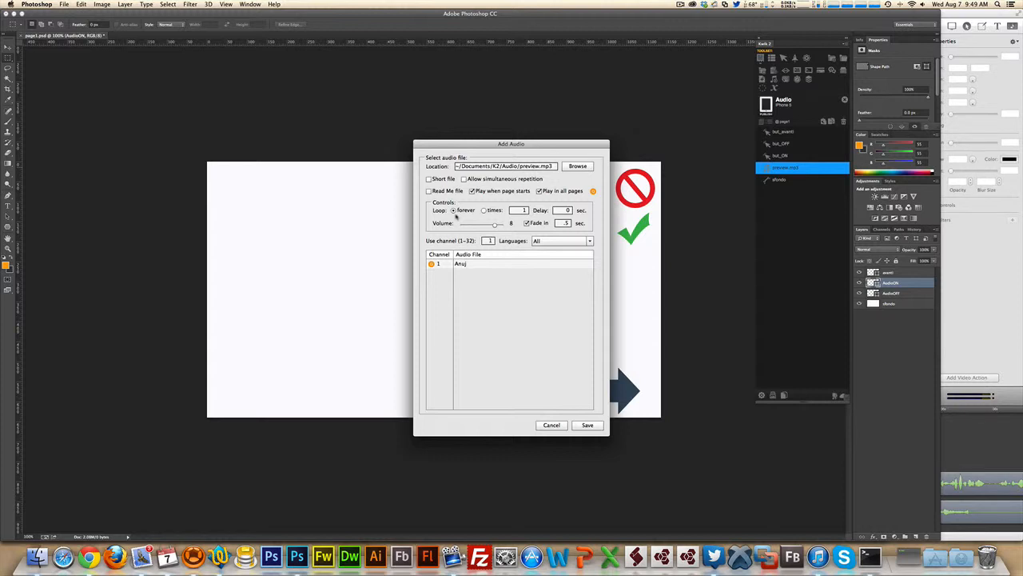
left_click(582, 425)
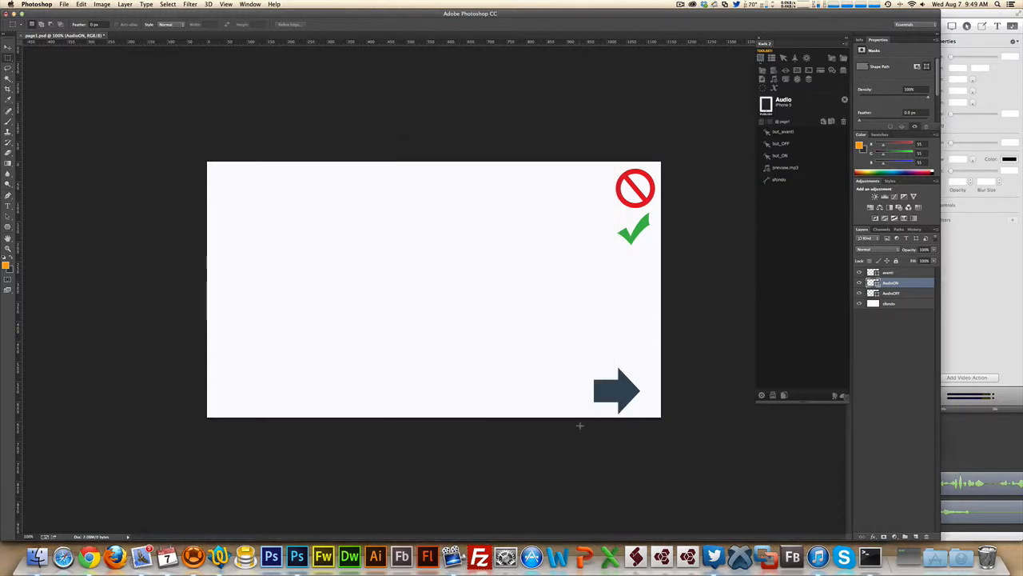
left_click(762, 123)
double_click(771, 146)
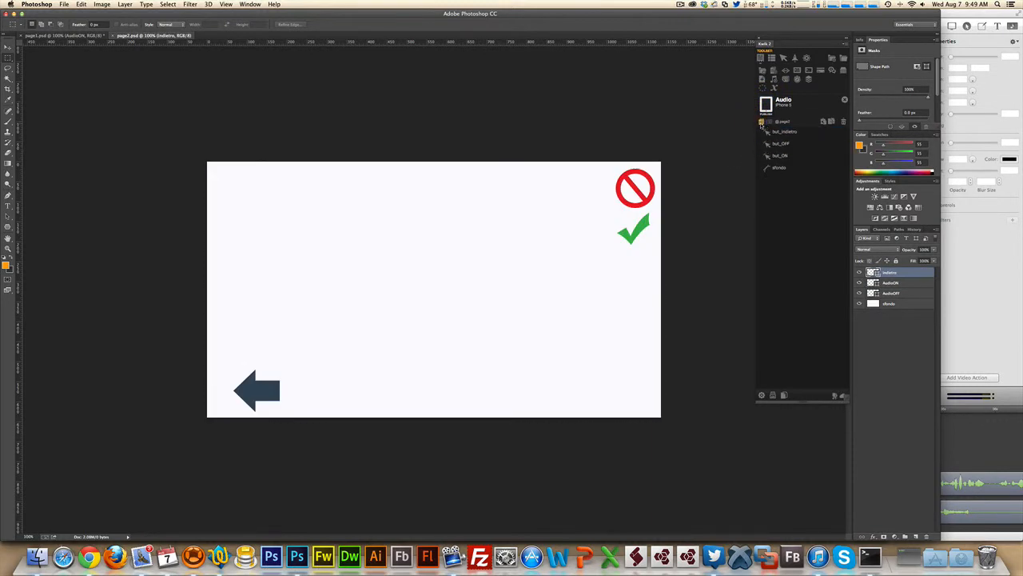
- Return to page1 and inspect the but_avanti button's settings without changes
left_click(763, 123)
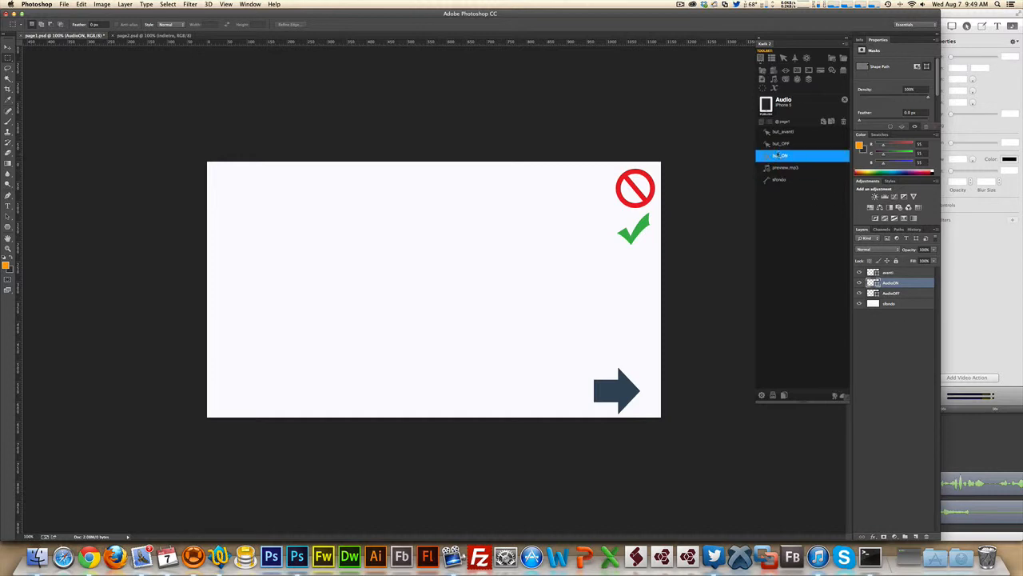
double_click(780, 133)
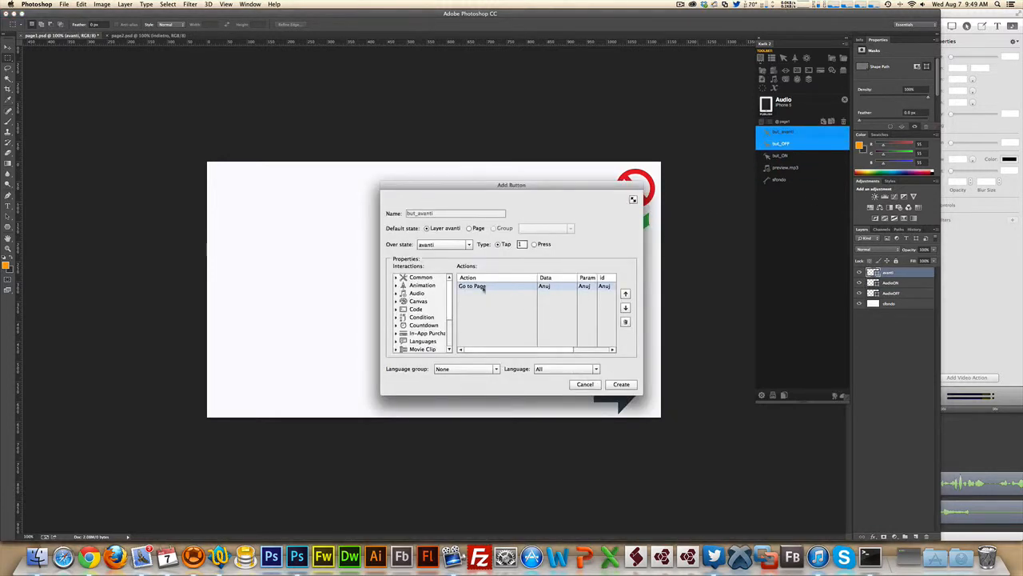
left_click(585, 384)
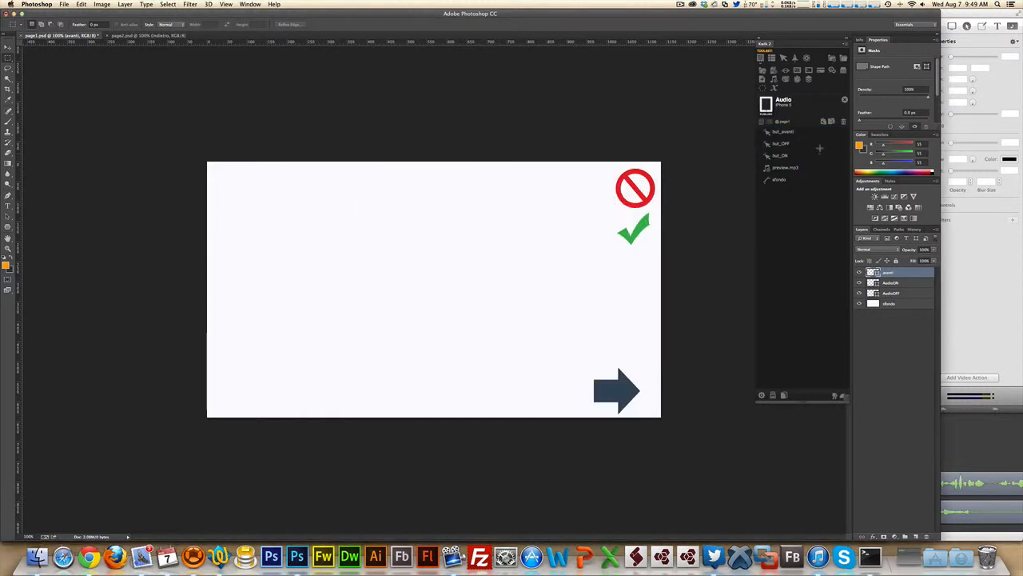
- Inspect but_ON's Resume Audio action and its two Show/Hide actions, cancelling without changes
double_click(774, 157)
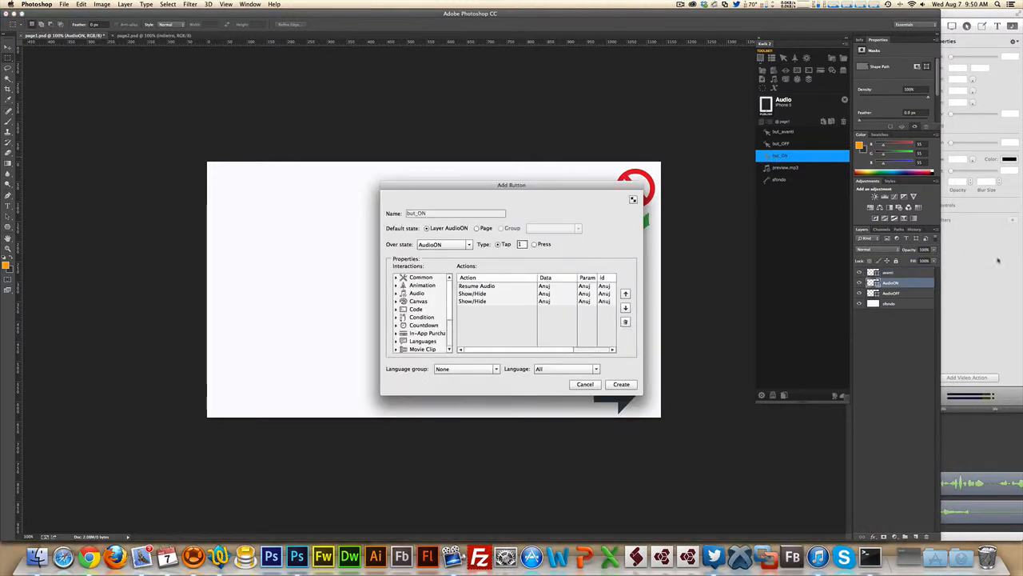
double_click(480, 287)
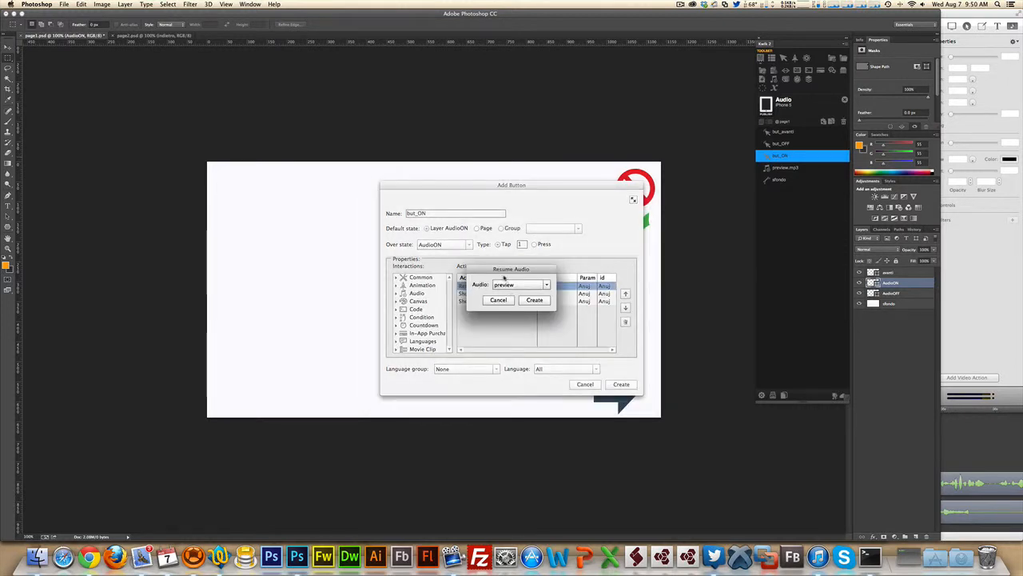
left_click(504, 300)
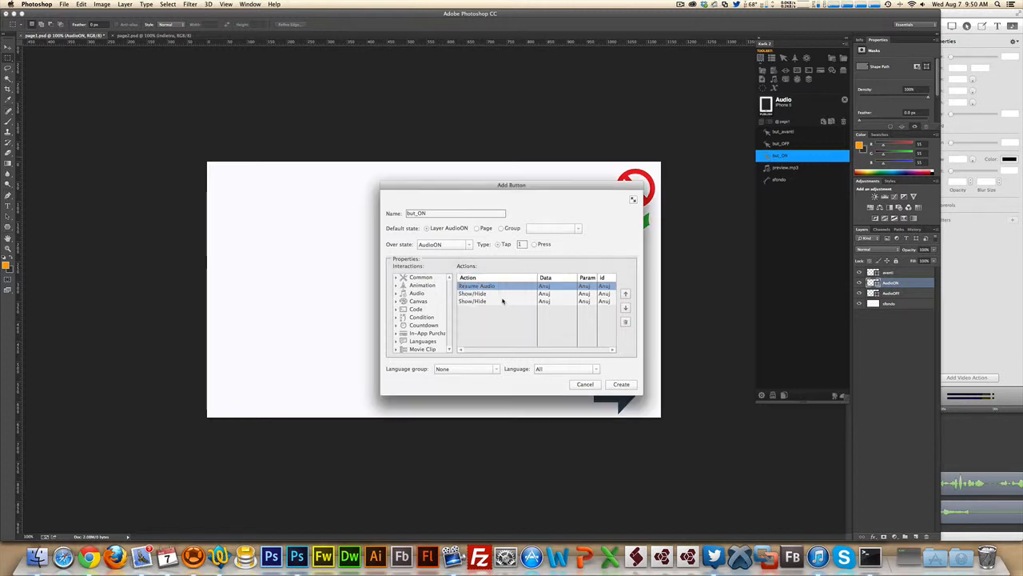
left_click(471, 294)
double_click(482, 294)
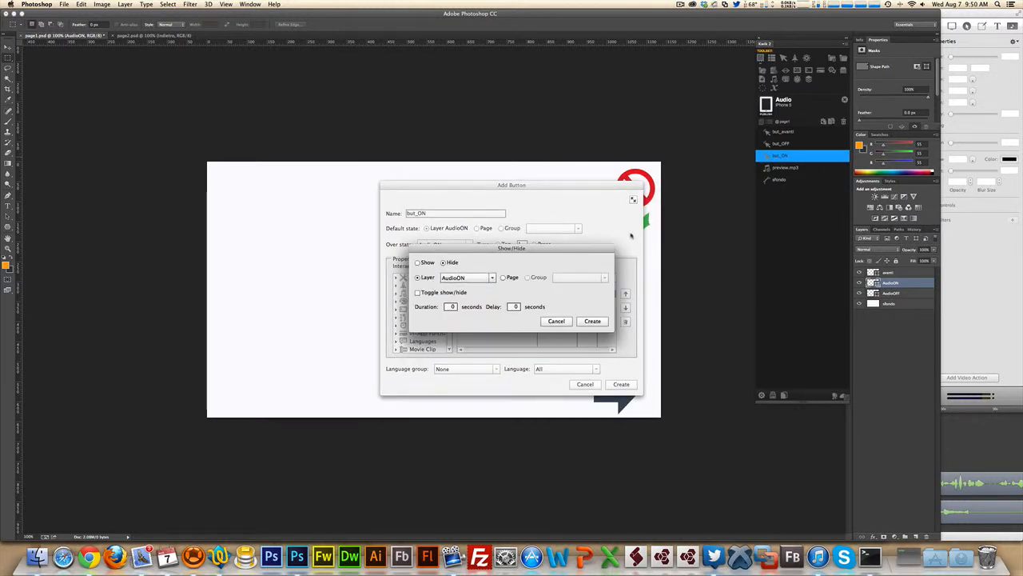
left_click(556, 321)
double_click(504, 302)
left_click(557, 321)
left_click(585, 384)
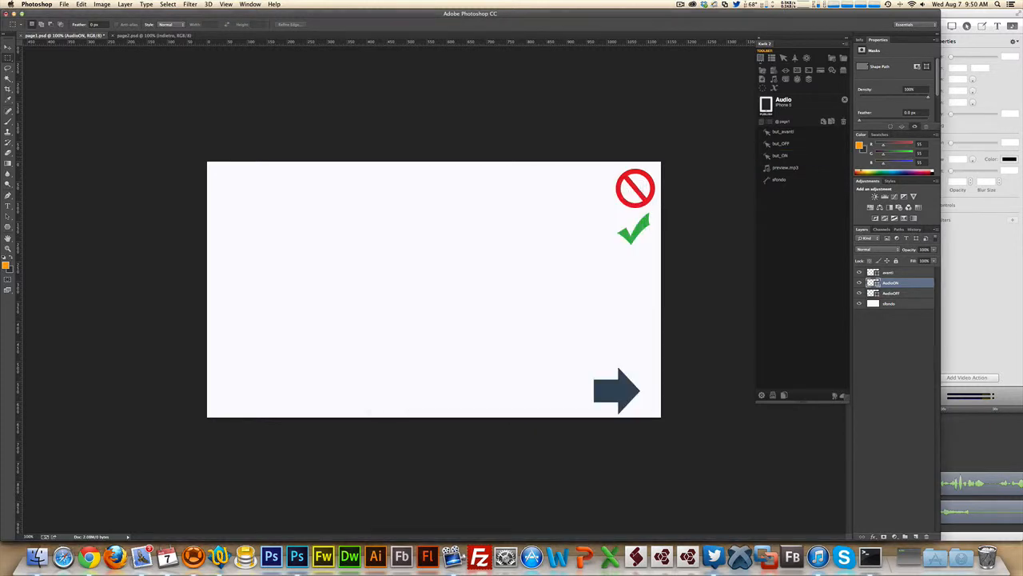
- Inspect but_OFF's Pause Audio and two Show/Hide actions, cancel out, and bring up the page list
double_click(782, 145)
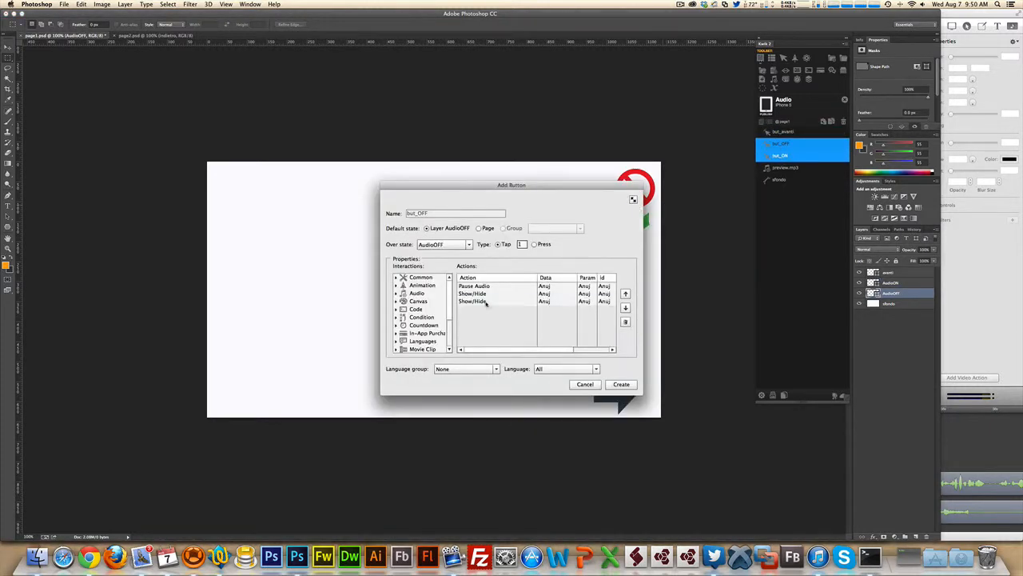
left_click(520, 287)
double_click(521, 288)
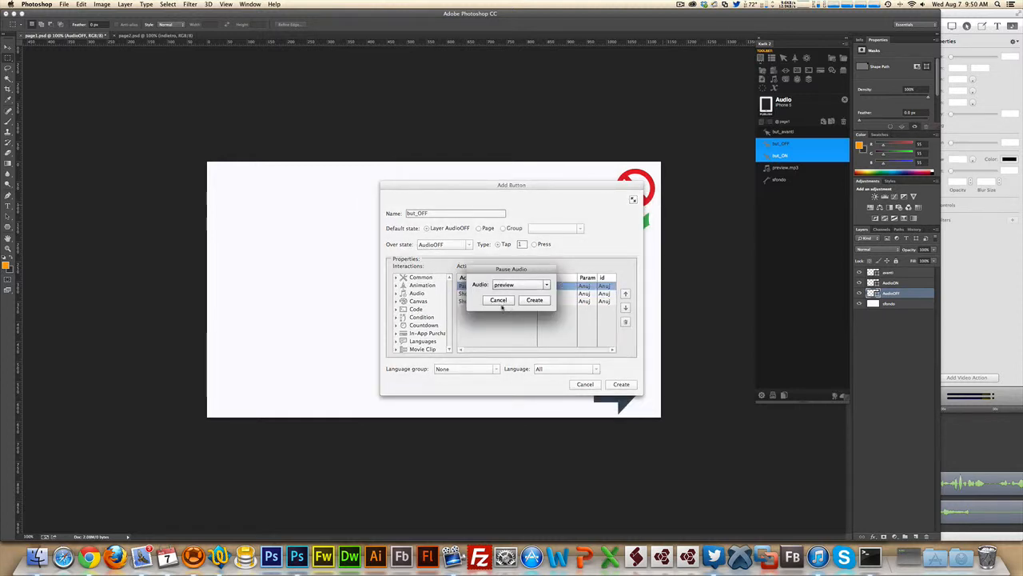
left_click(498, 302)
double_click(483, 294)
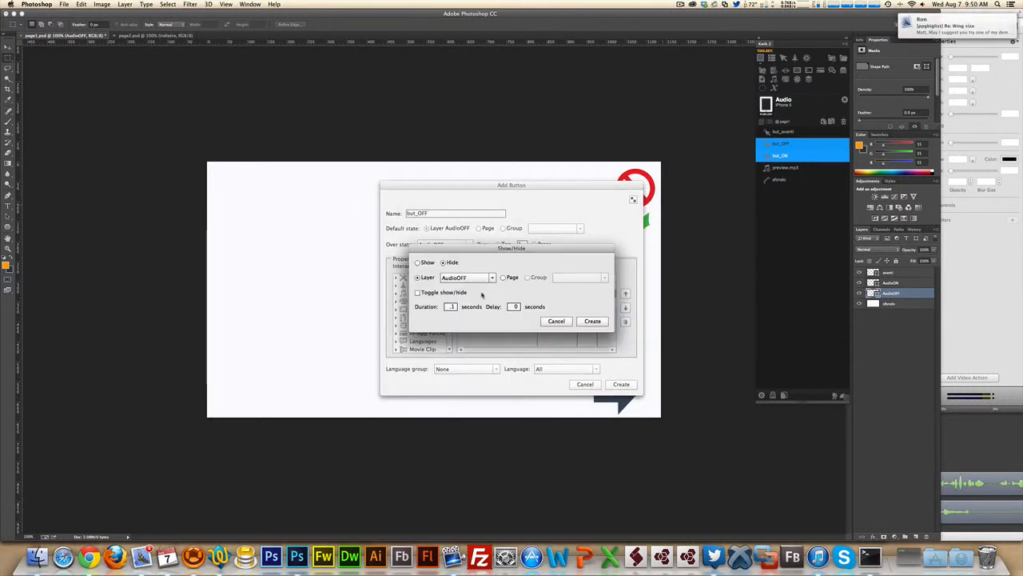
key("Escape")
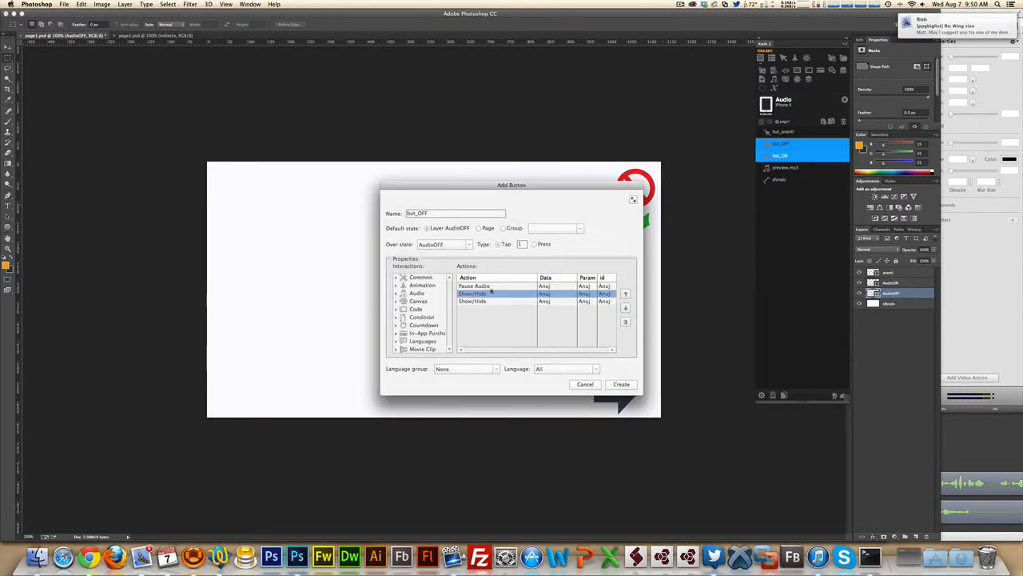
double_click(477, 299)
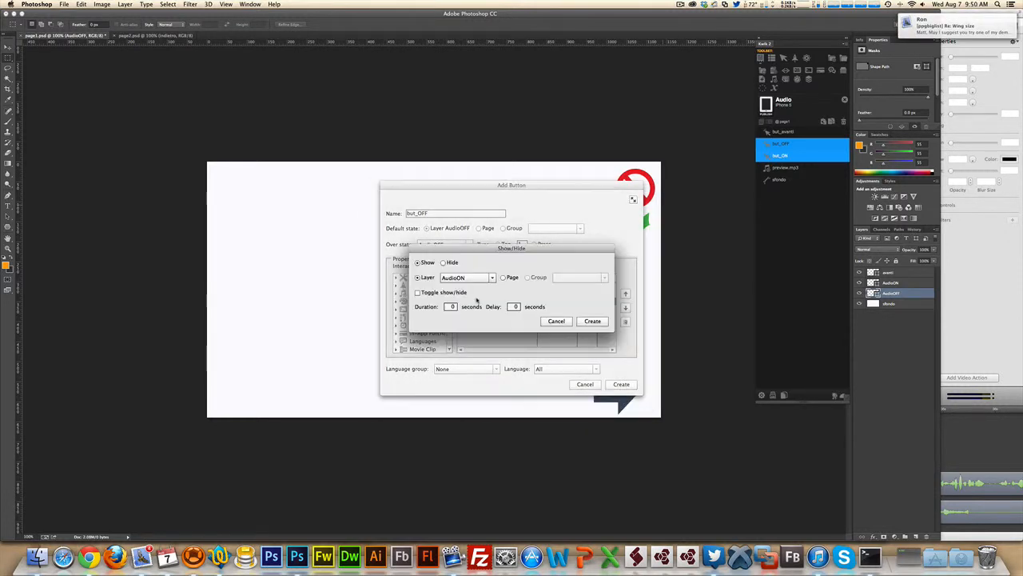
left_click(550, 322)
left_click(586, 385)
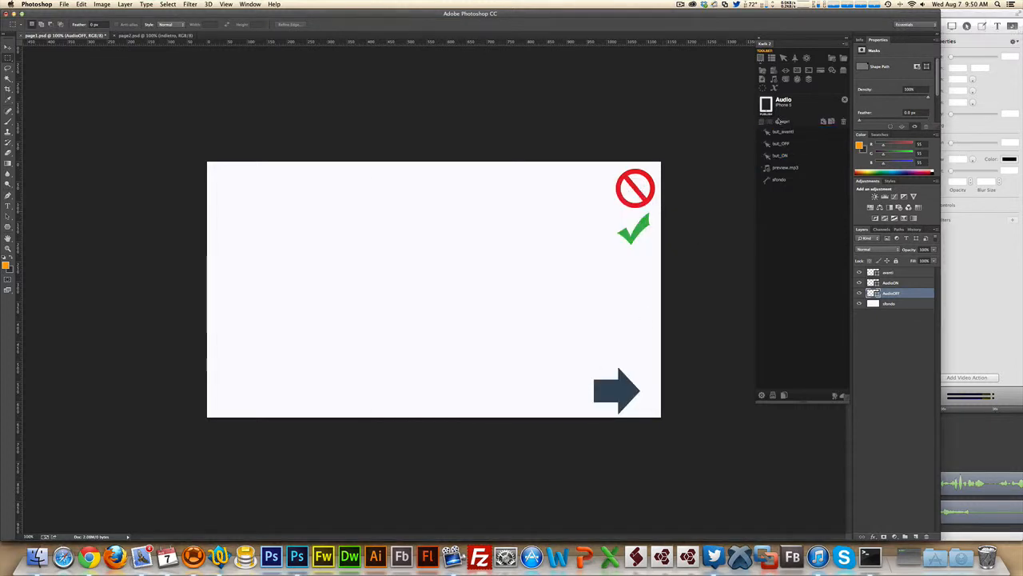
left_click(767, 143)
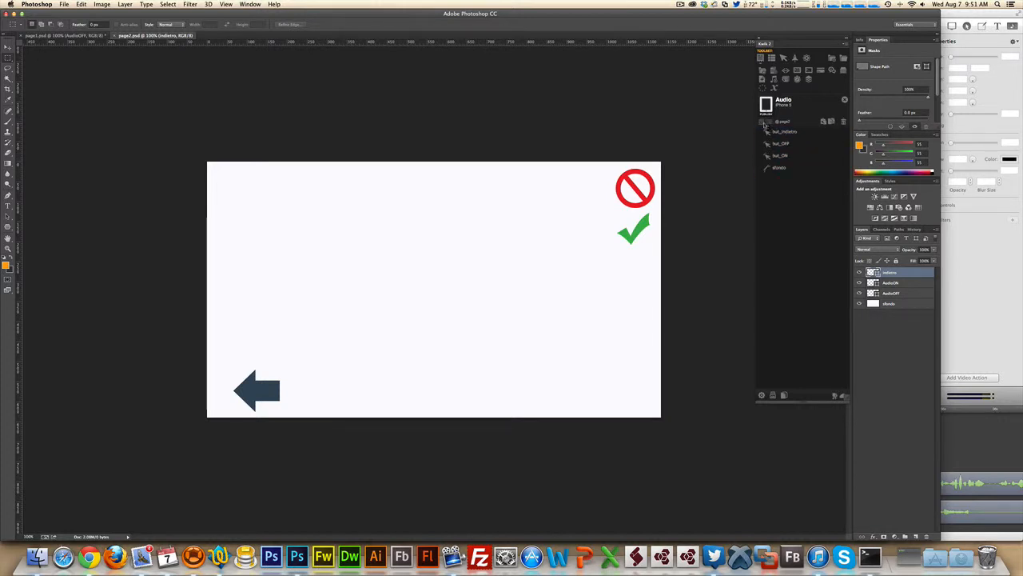
- Revisit page 1 from the Kwik page list
left_click(763, 123)
left_click(769, 132)
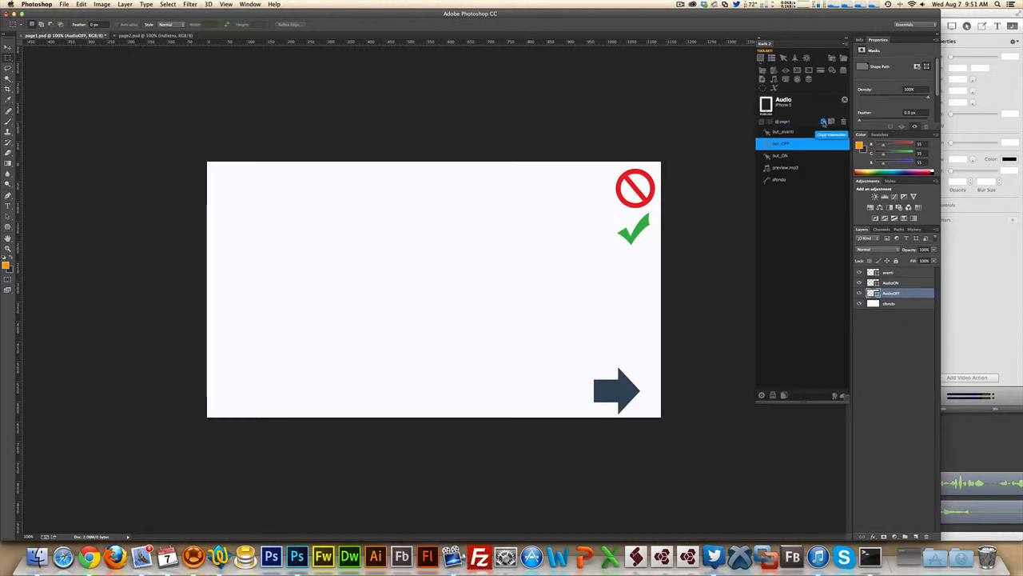
left_click(823, 121)
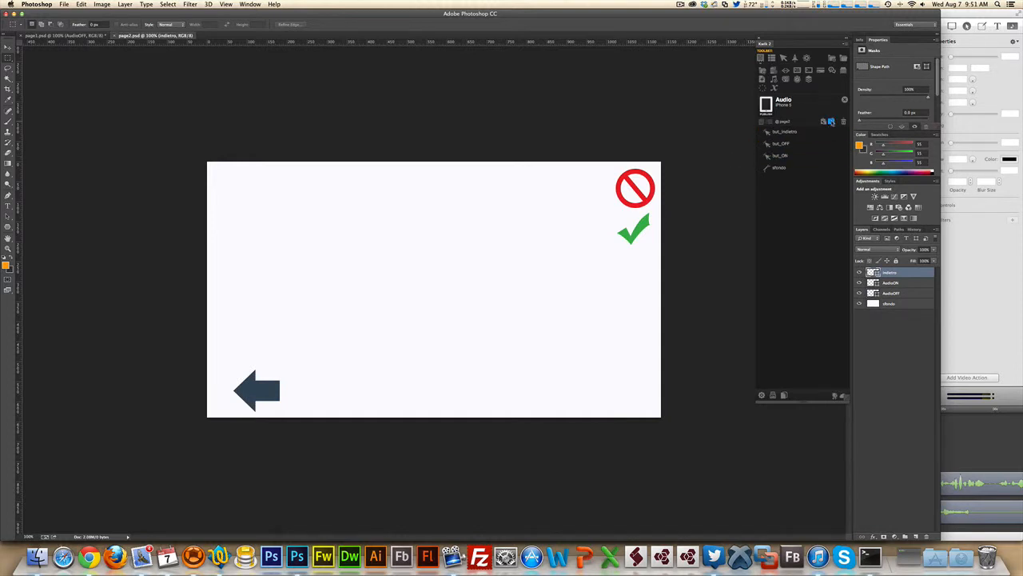
- Publish the Kwik project and confirm the 'Project published!' alert to launch the simulator
left_click(831, 122)
left_click(509, 304)
left_click(766, 104)
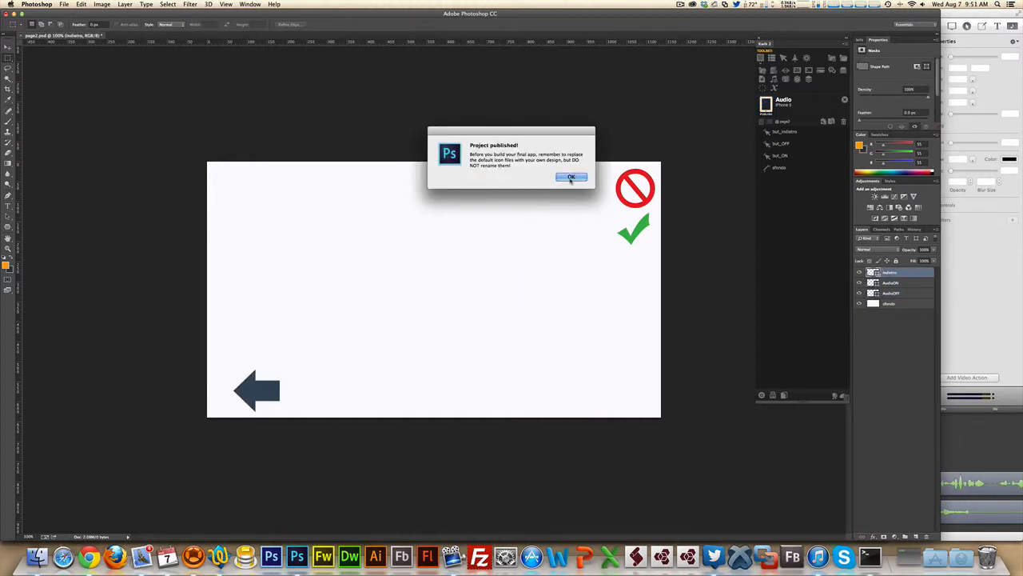
left_click(571, 178)
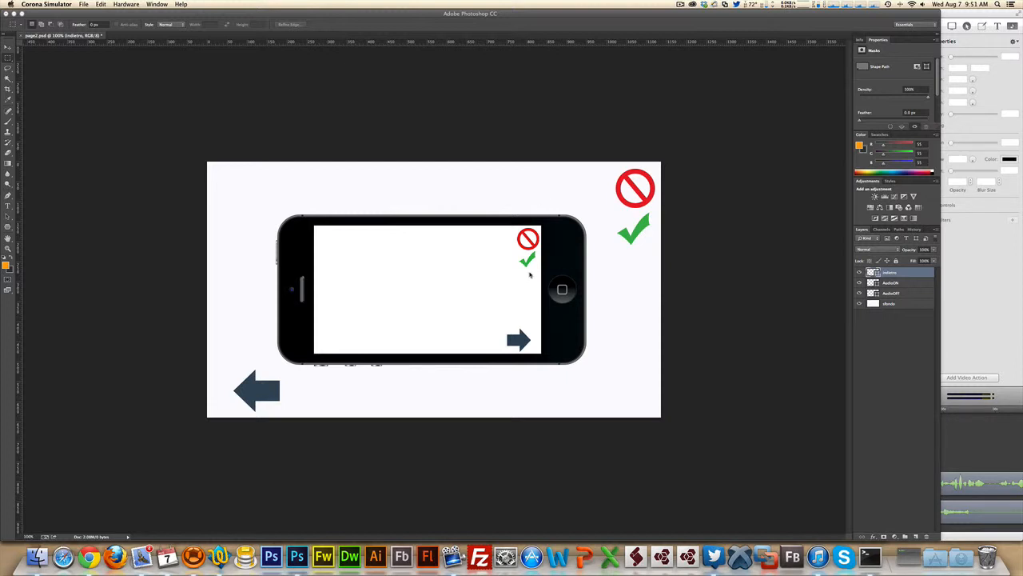
- Toggle audio off, on and off on page 1, pause it on page 2, return, and close the simulator
left_click(530, 241)
left_click(530, 262)
left_click(530, 241)
left_click(517, 341)
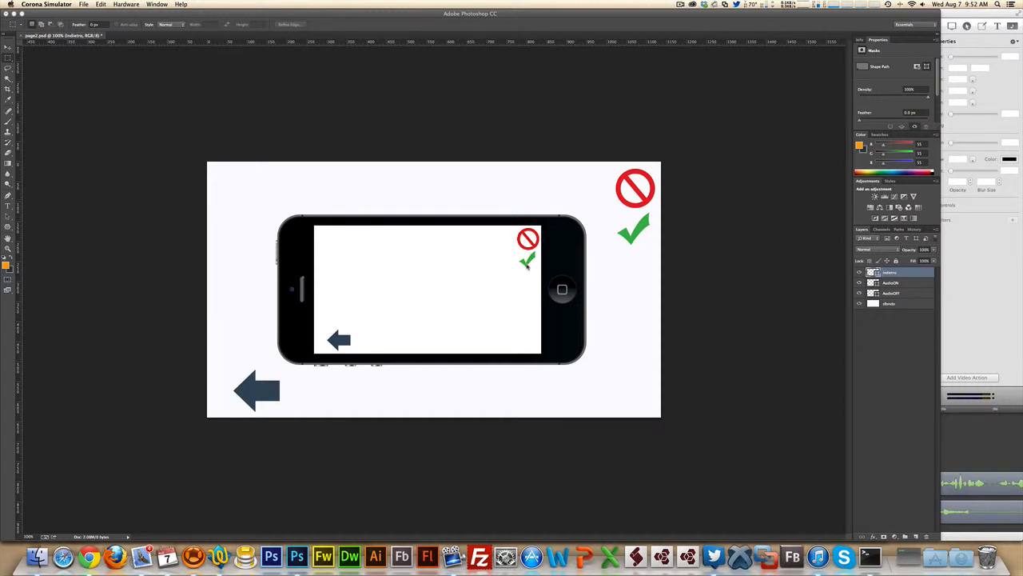
left_click(530, 240)
left_click(337, 340)
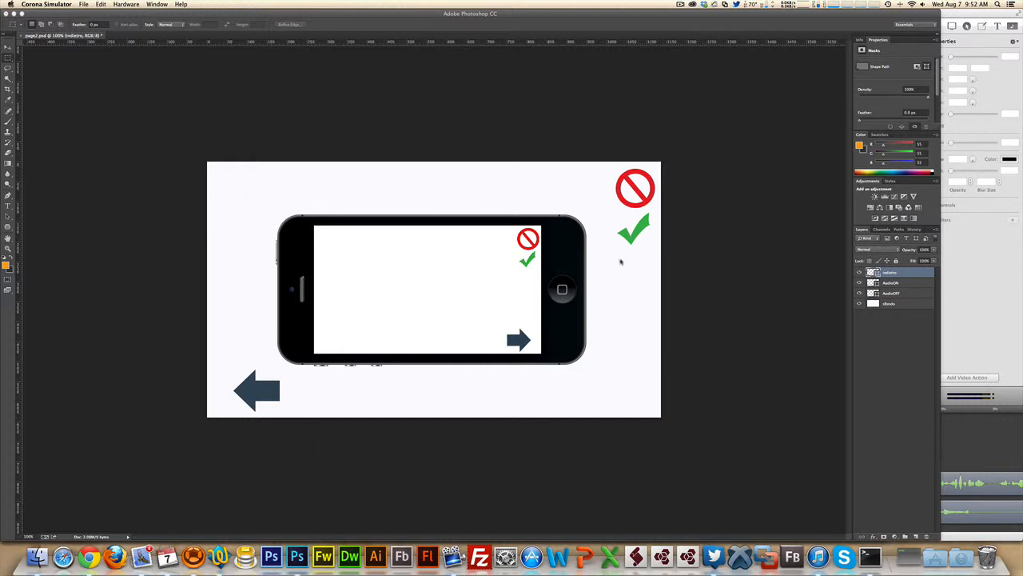
left_click(647, 274)
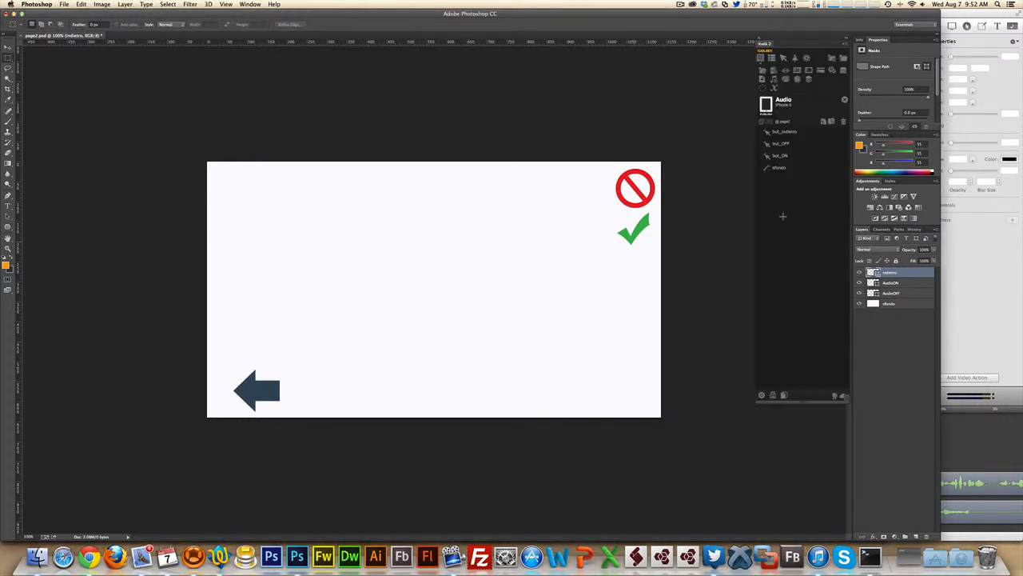
- On page1, start an external code entry named code_Audio and bring up code_audio2.txt
left_click(762, 123)
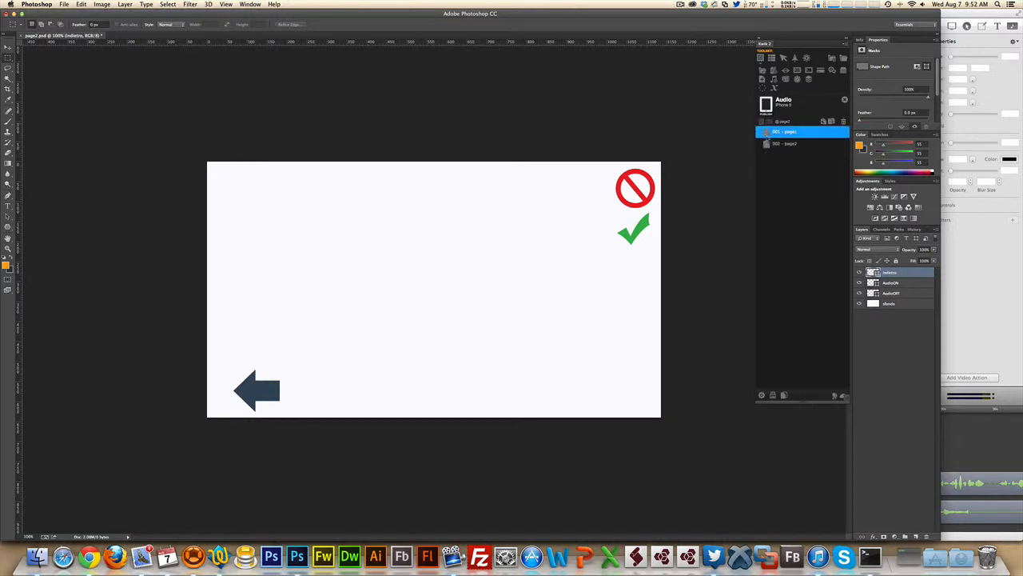
left_click(772, 133)
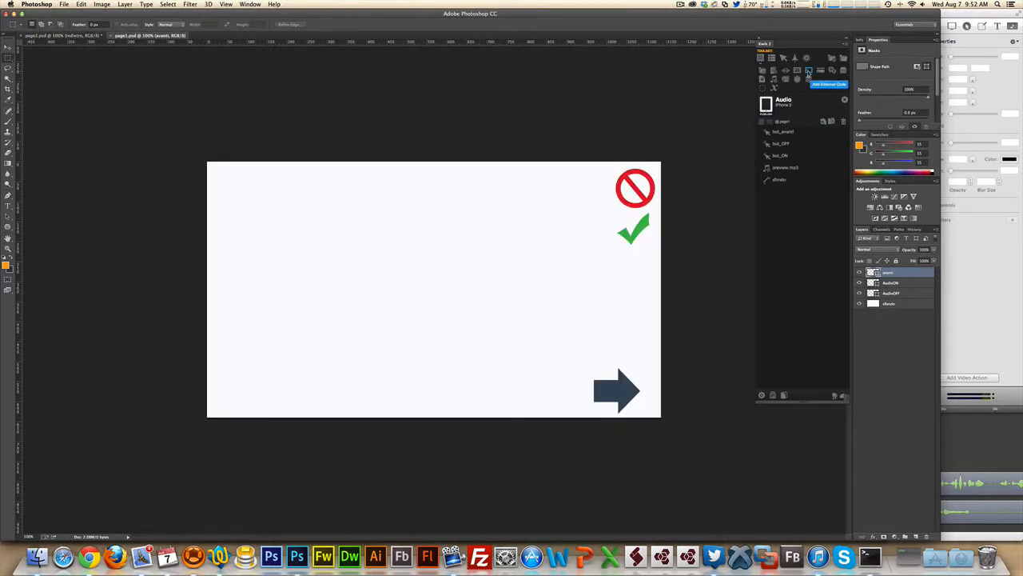
left_click(809, 72)
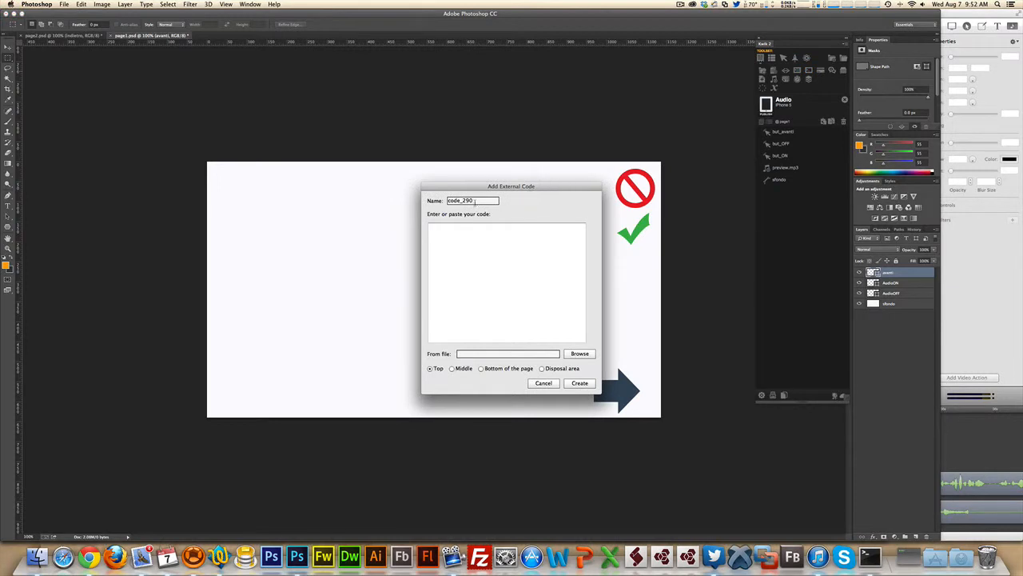
double_click(475, 201)
type("Audio")
left_click(482, 270)
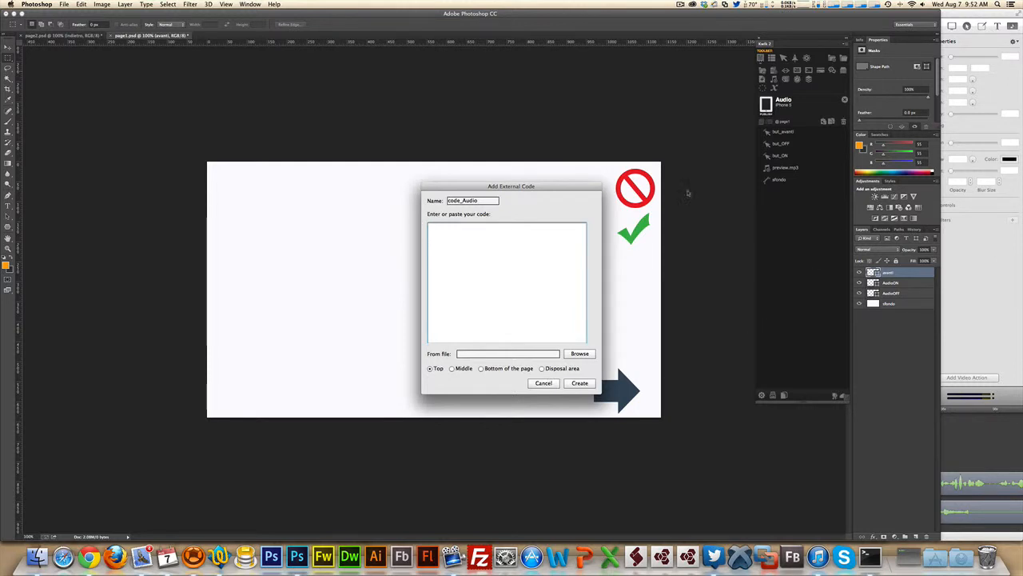
left_click(579, 354)
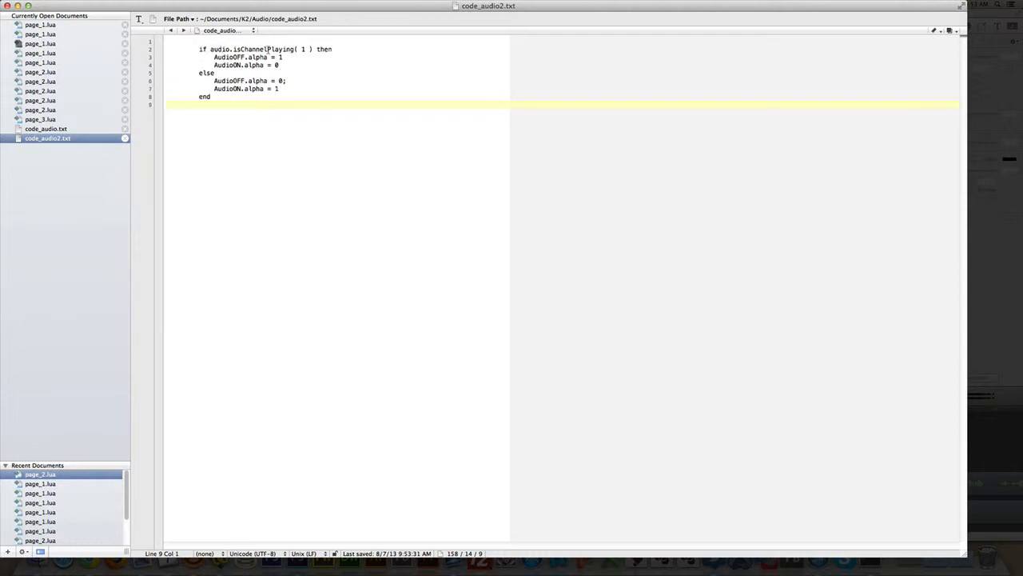
- Highlight the audio.isChannelPlaying( 1 ) check and the AudioOFF/AudioON alpha lines in both branches
left_click(308, 48)
left_click_drag(309, 49, 305, 50)
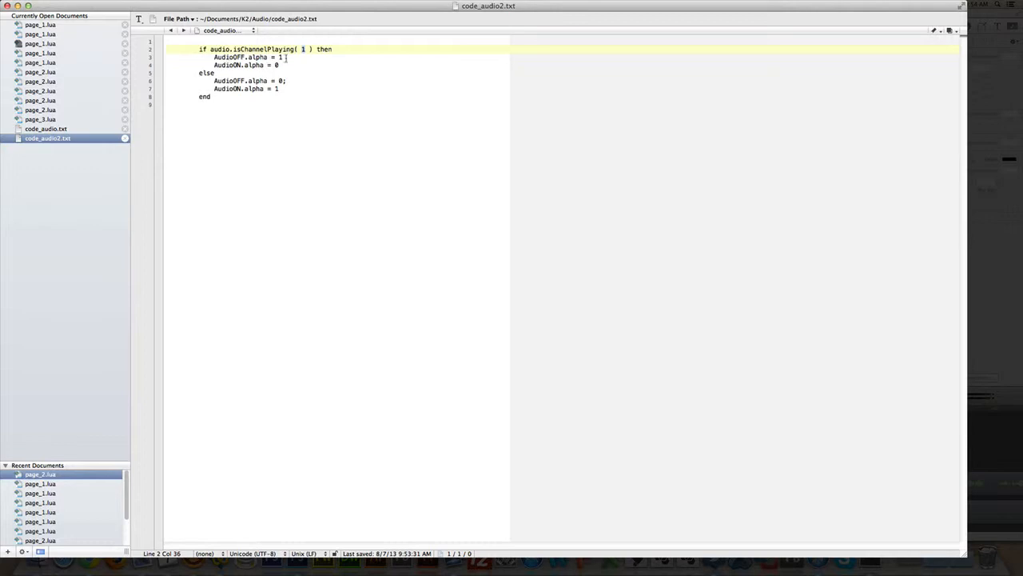
mouse_move(285, 58)
left_mouse_down()
mouse_move(211, 57)
mouse_move(279, 65)
left_mouse_up()
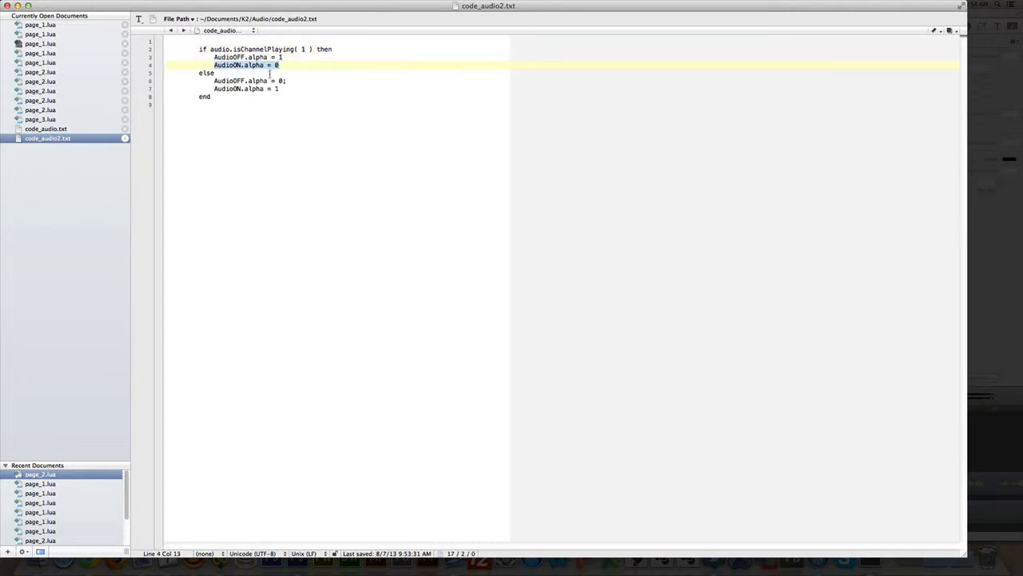
left_click_drag(213, 81, 282, 82)
left_click_drag(215, 89, 278, 92)
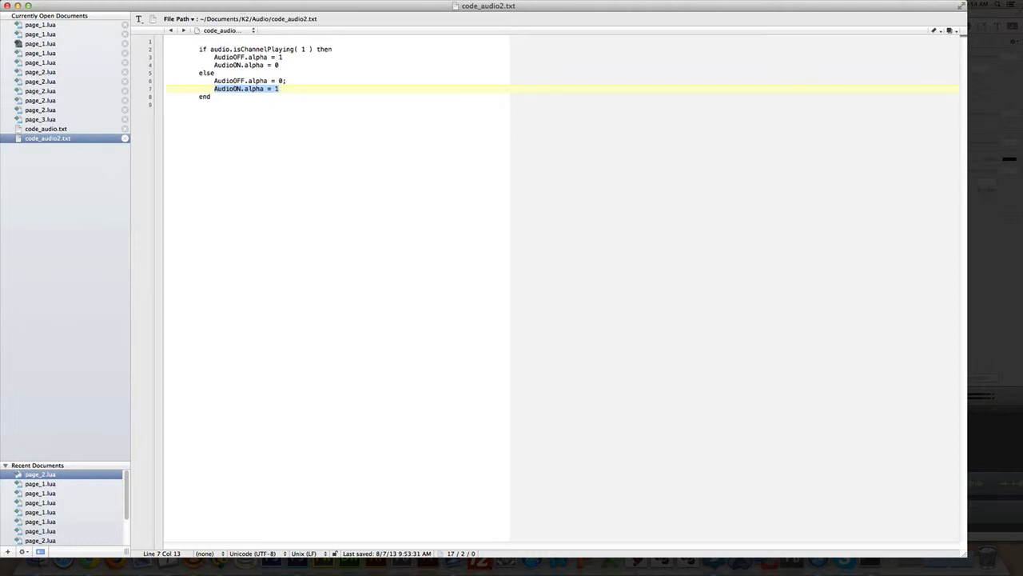
left_click(305, 60)
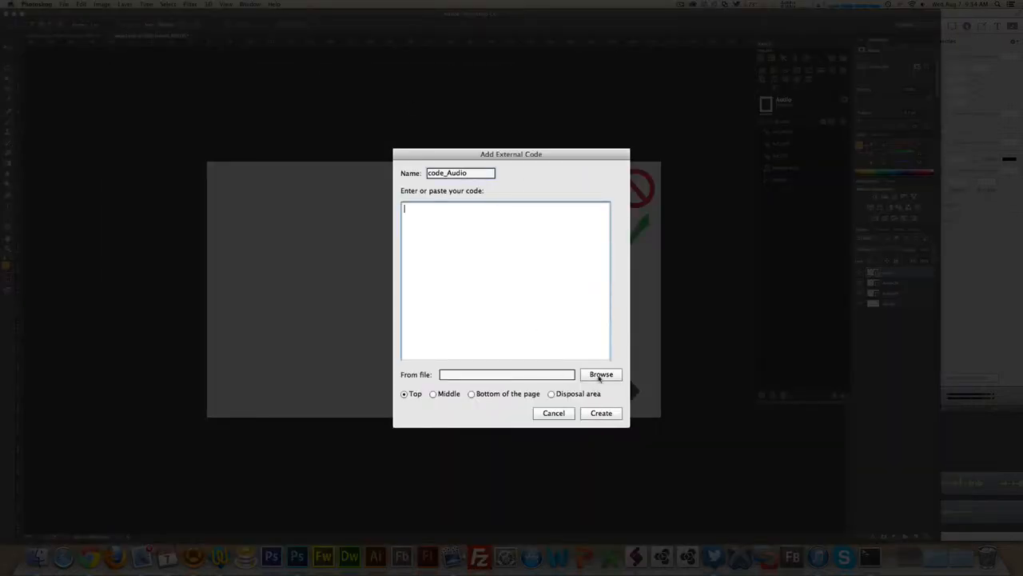
- Load code_audio2.txt as code_Audio's source at the bottom of the page and create it
left_click(601, 374)
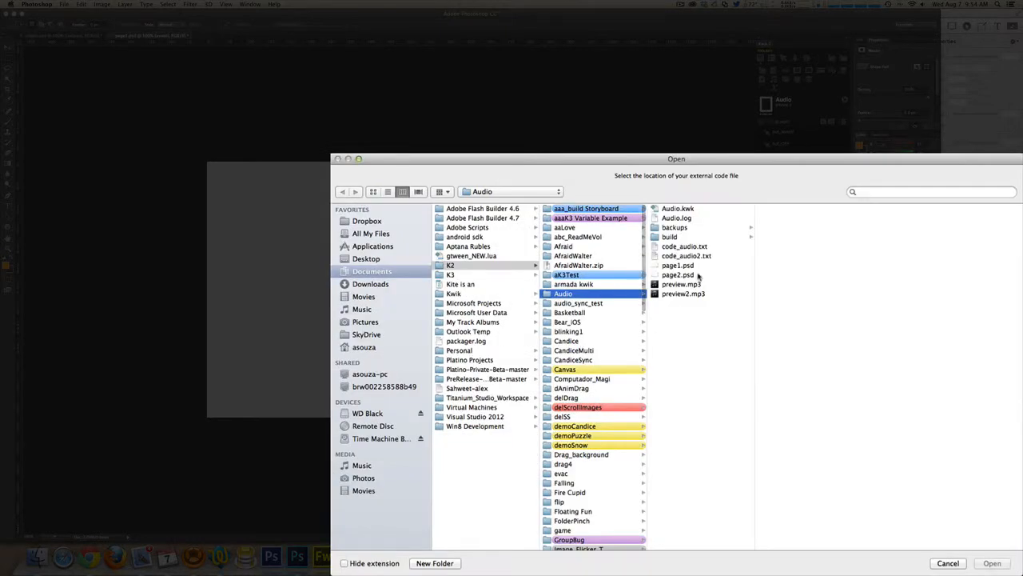
double_click(693, 257)
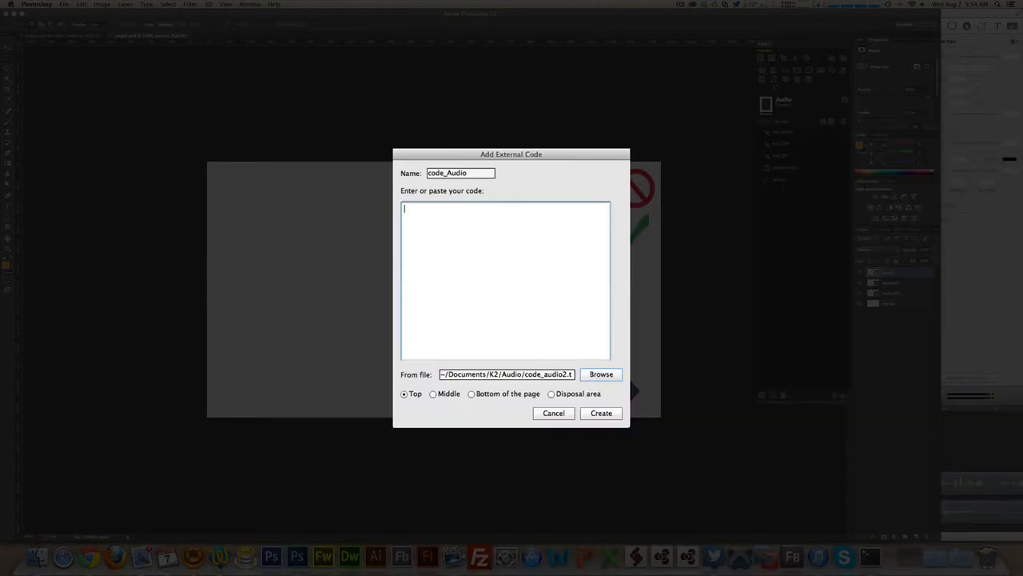
left_click(472, 395)
left_click(601, 412)
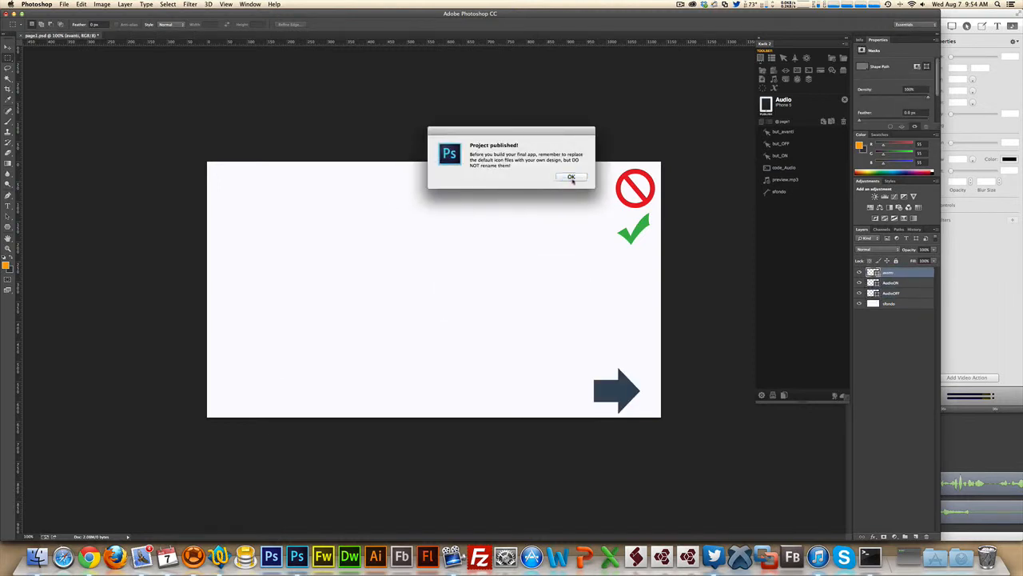
- Launch the simulator from the publish alert, toggle page 1 audio on and off, then show page_1.lua
left_click(571, 177)
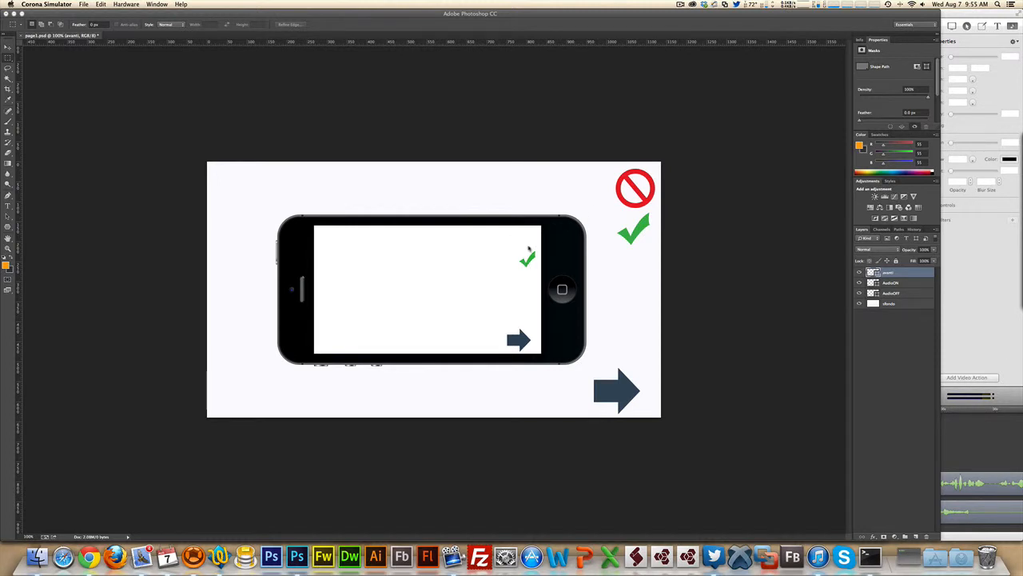
left_click(527, 264)
left_click(527, 241)
left_click(221, 560)
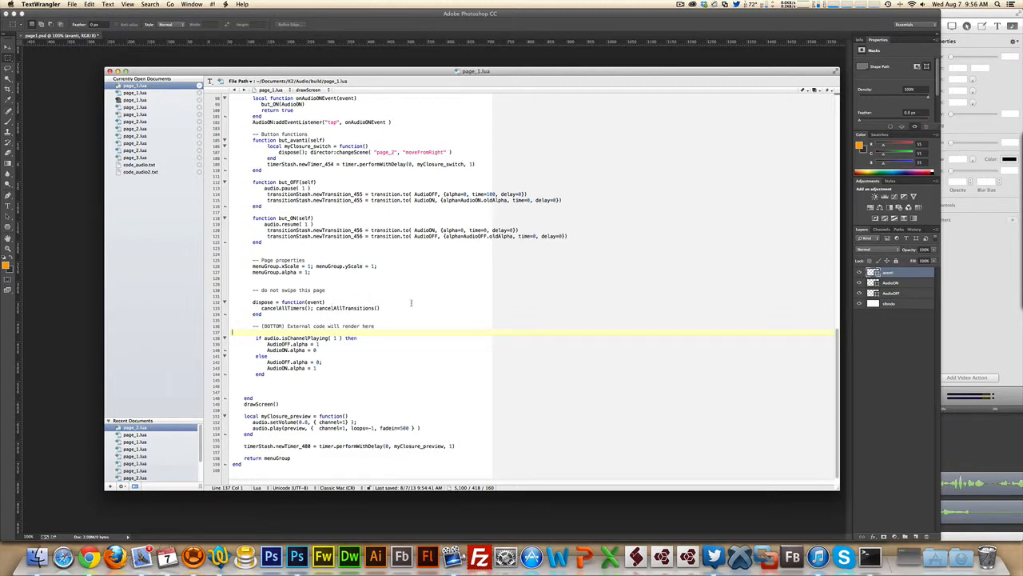
- Highlight the preview.mp3 loading line and the timer code that plays the preview audio
scroll(428, 327, "up", 20)
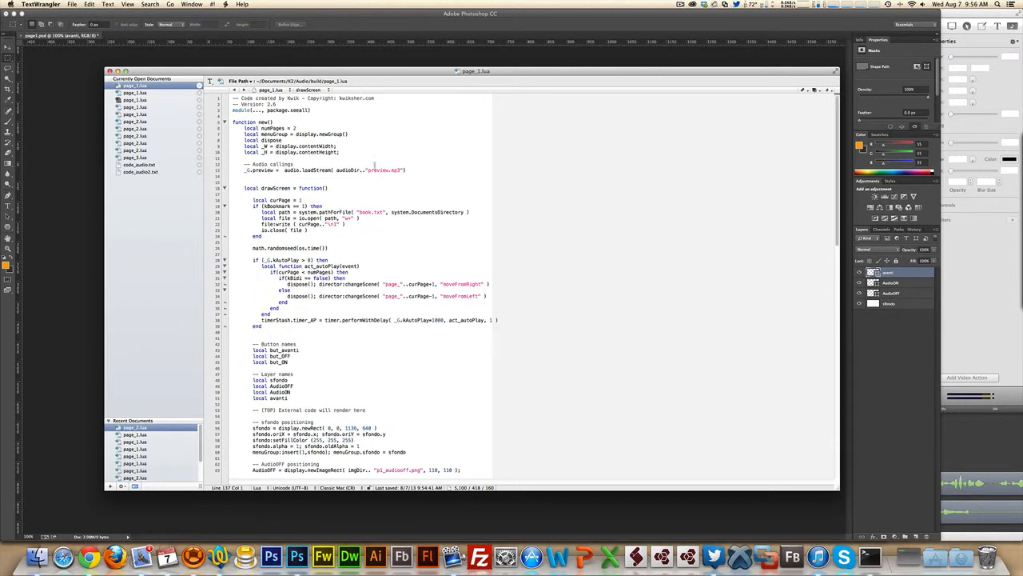
left_click_drag(406, 171, 244, 171)
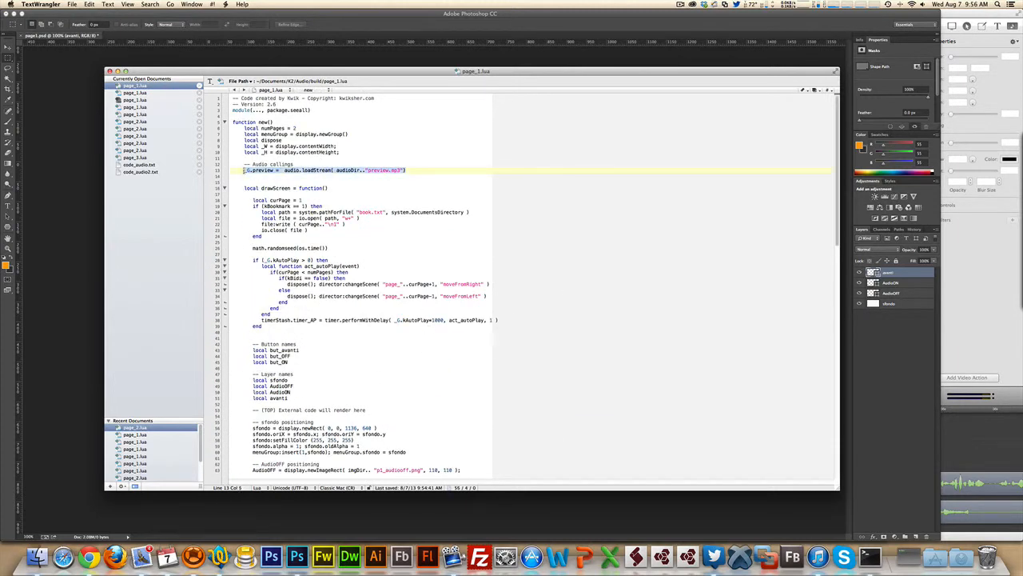
scroll(545, 244, "down", 20)
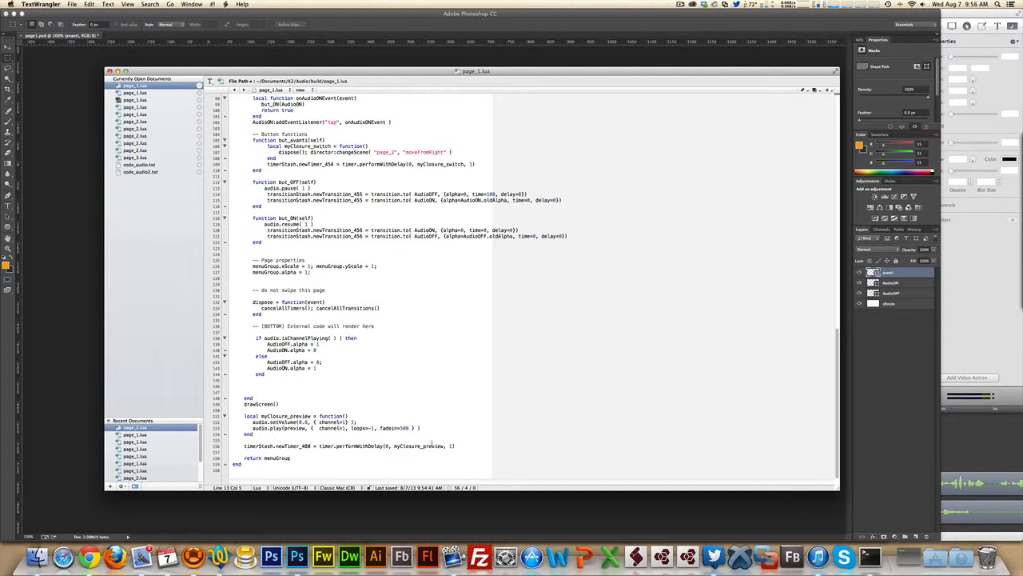
left_click_drag(455, 445, 245, 416)
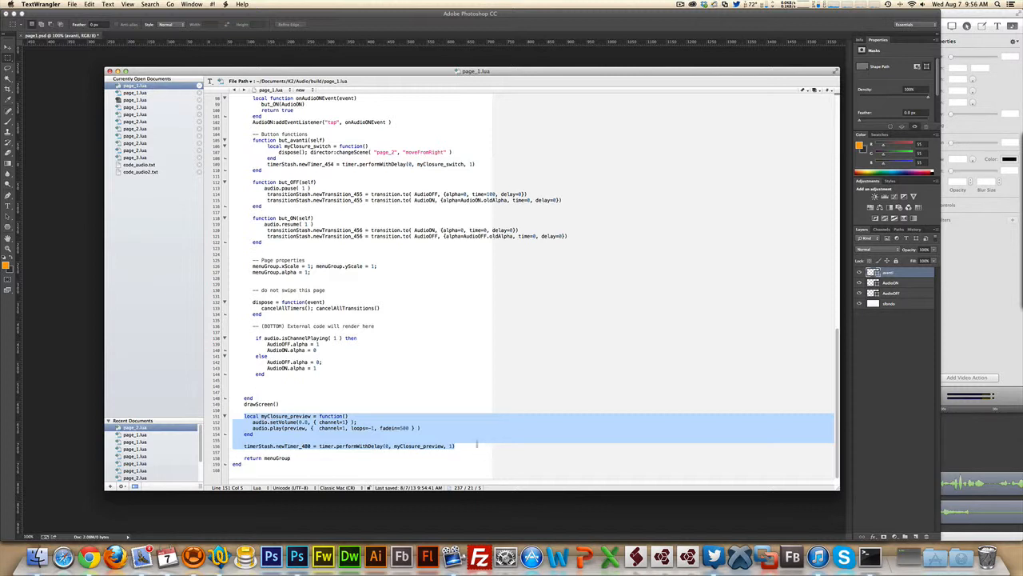
left_click(450, 448)
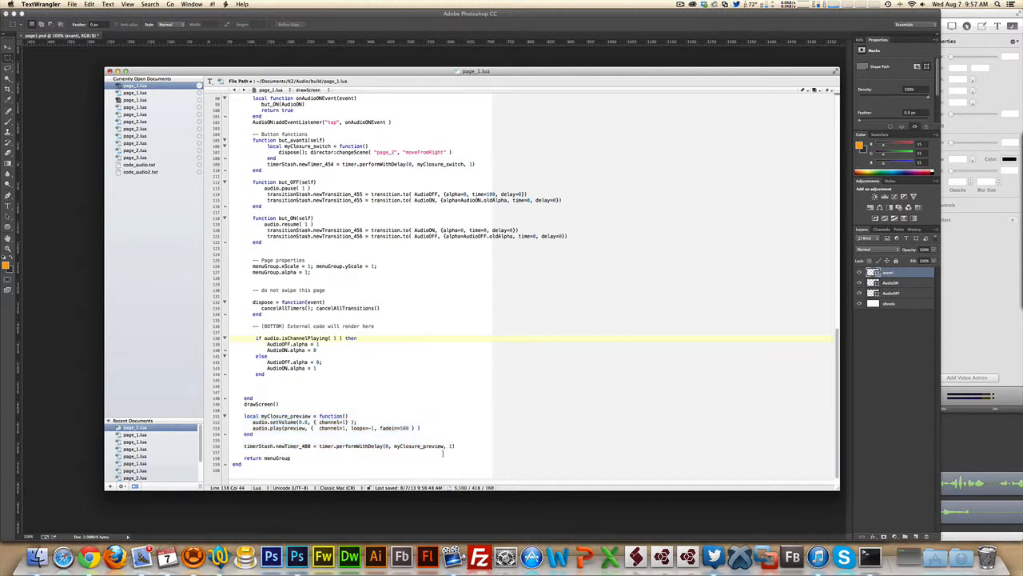
left_click_drag(457, 446, 243, 446)
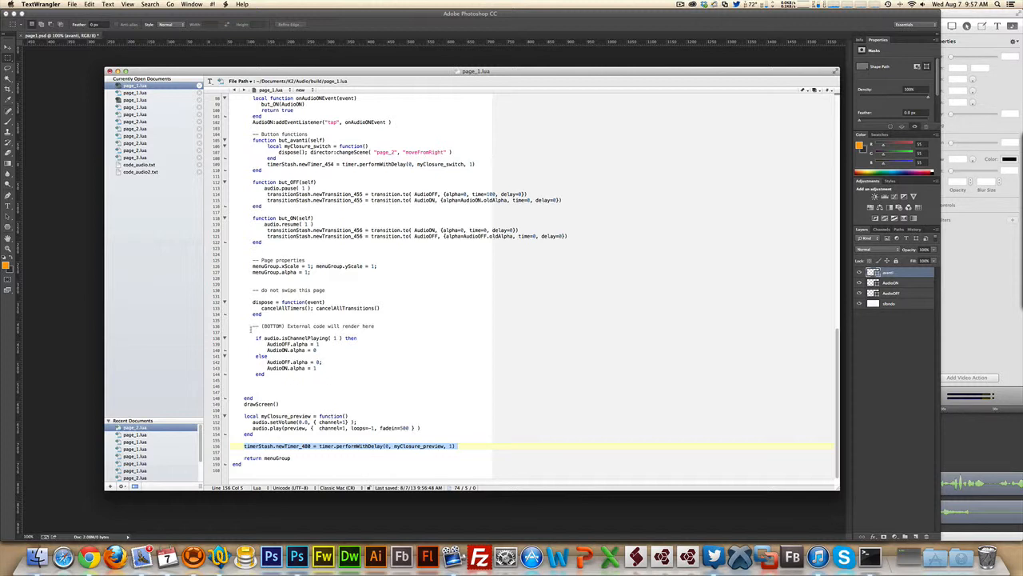
- Highlight the inserted audio-state check block and its isChannelPlaying condition against the preview playback code
left_click_drag(251, 331, 268, 373)
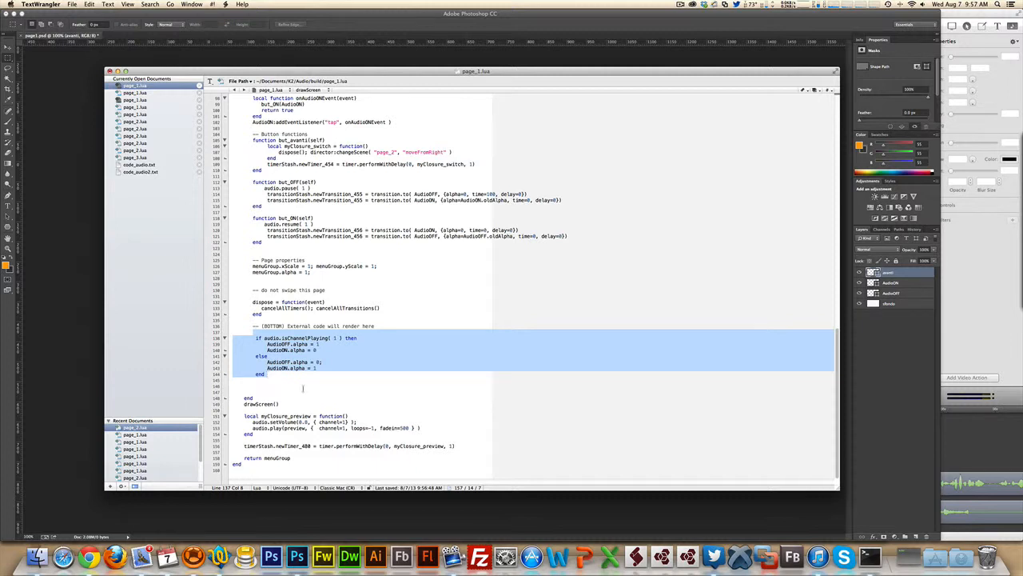
left_click(303, 381)
left_click_drag(267, 373, 255, 335)
left_click_drag(456, 446, 244, 415)
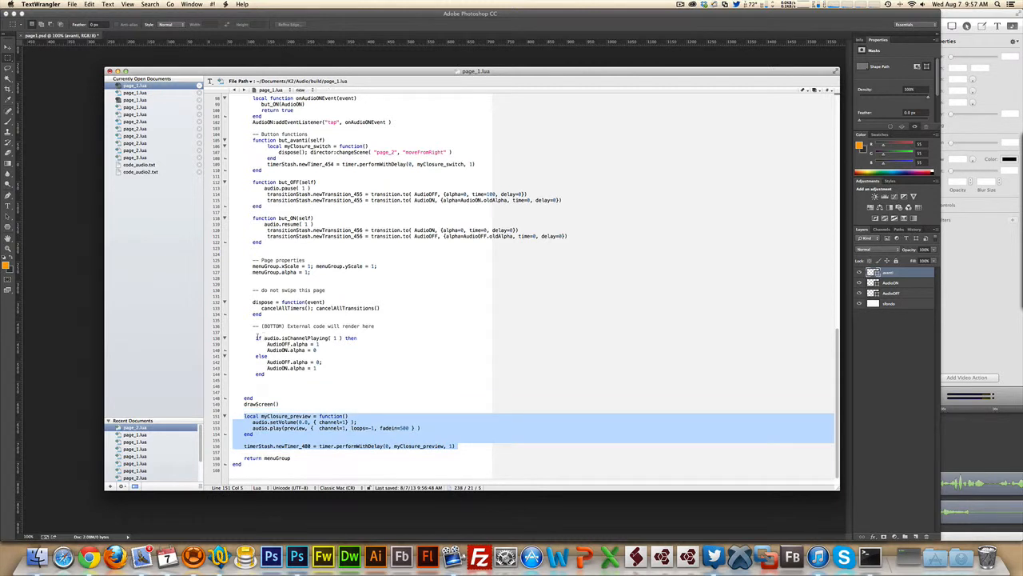
left_click_drag(256, 337, 359, 337)
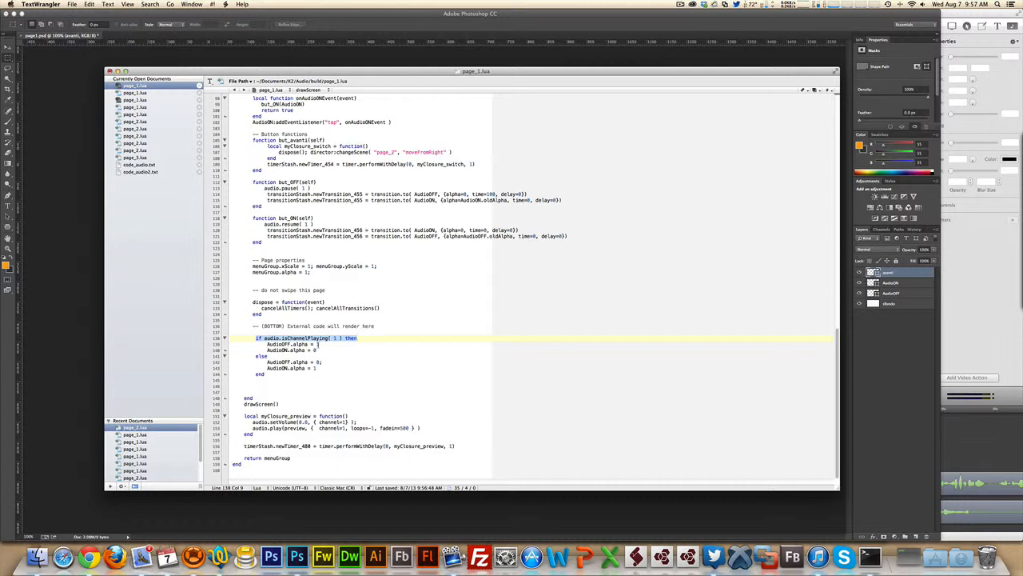
left_click(326, 339)
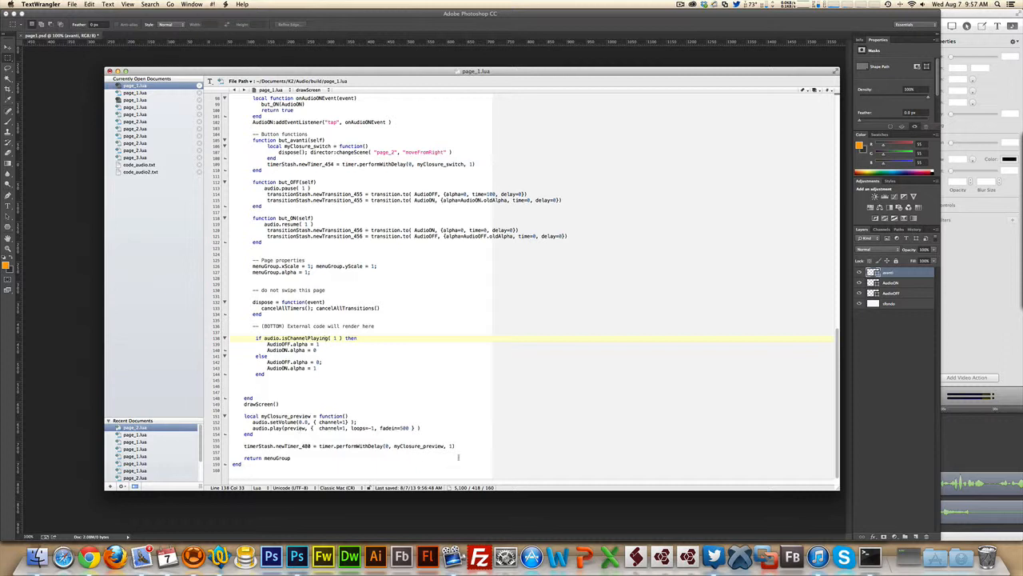
left_click_drag(455, 445, 244, 416)
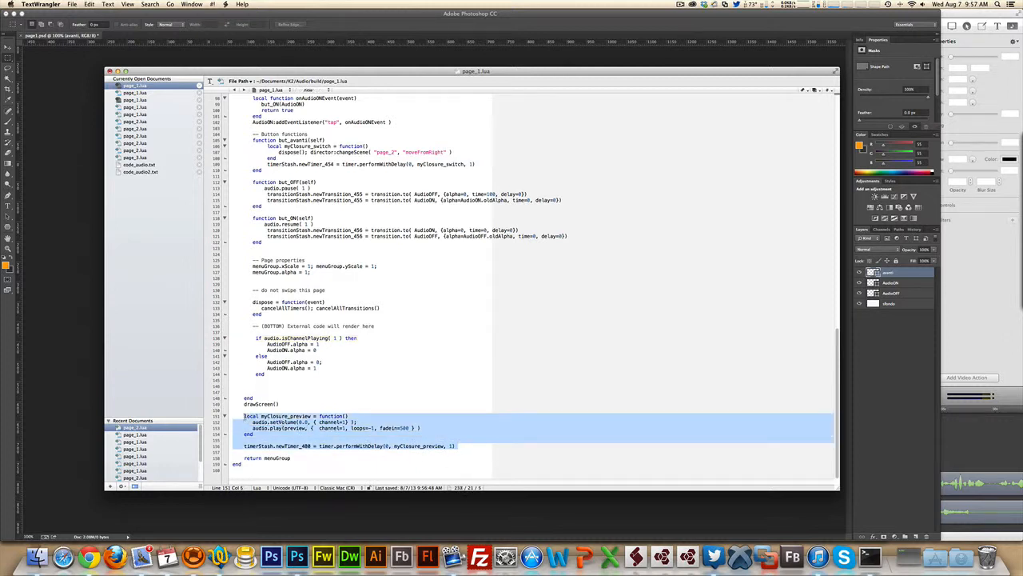
- In code_audio.txt, highlight the if/else visibility block and the myAudio_Check function wrapping it
left_click(142, 165)
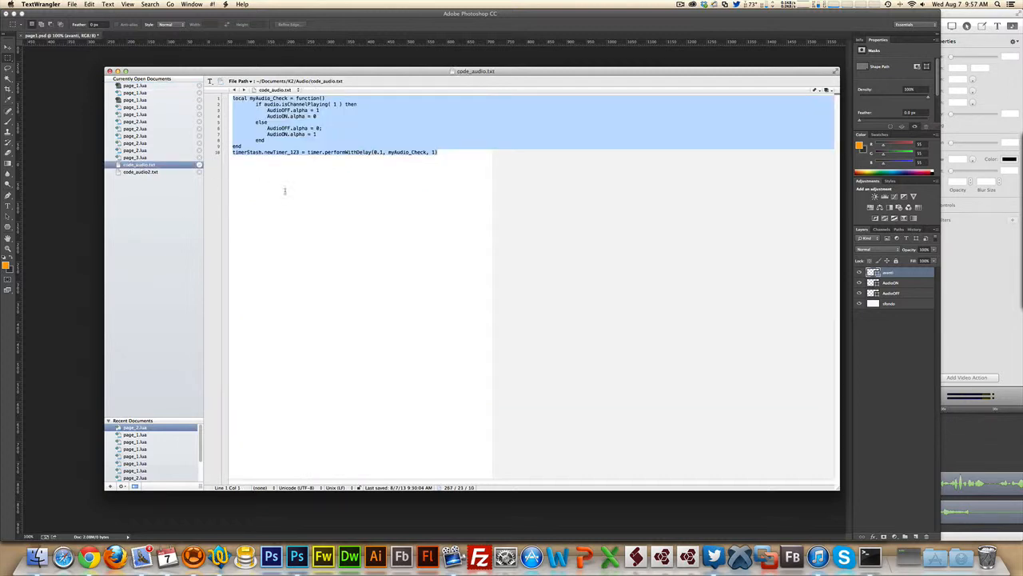
left_click(356, 197)
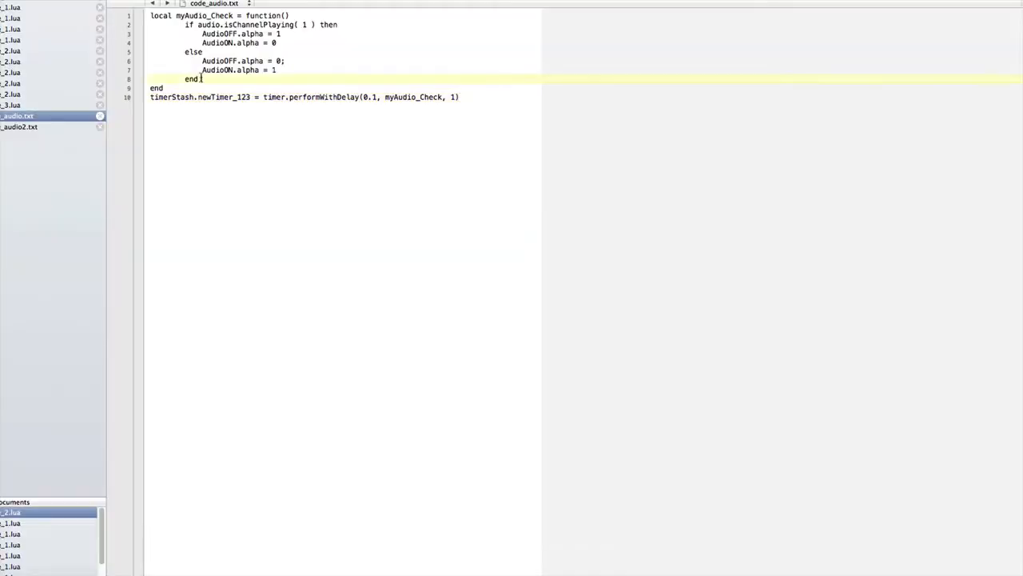
left_click_drag(265, 140, 211, 102)
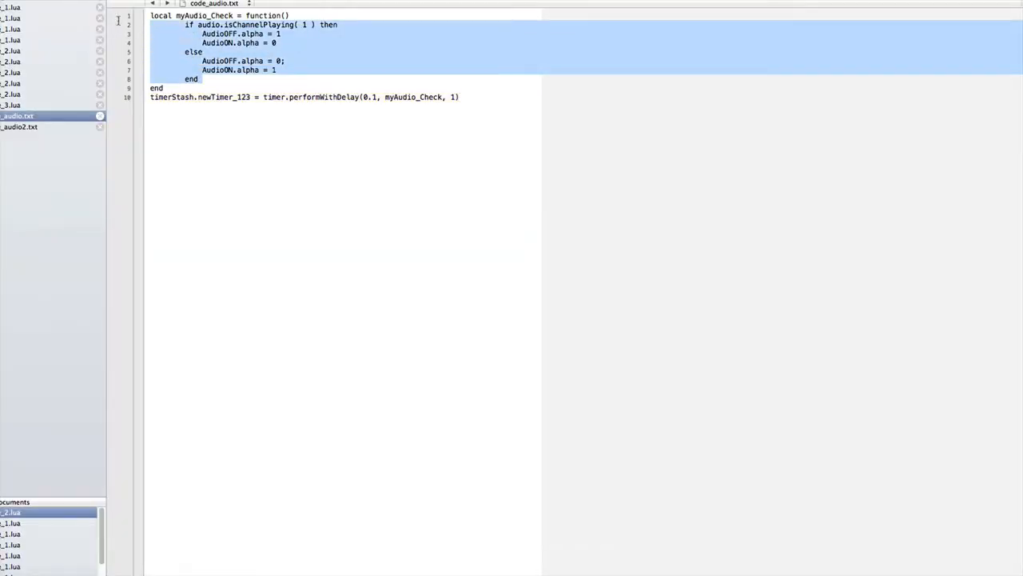
left_click(464, 71)
left_click_drag(294, 16, 152, 4)
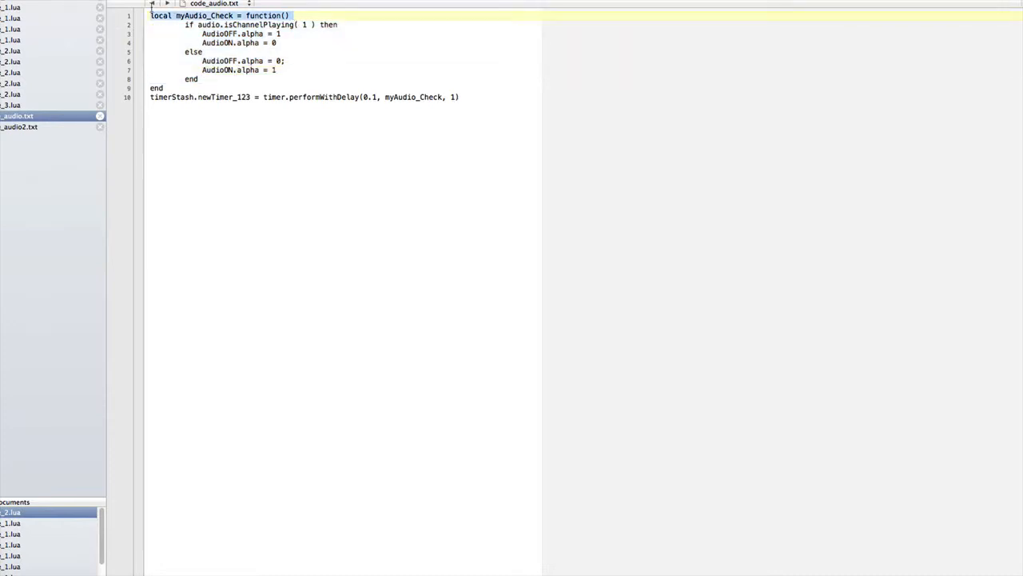
double_click(156, 87)
left_click_drag(293, 16, 144, 11)
- Highlight the line 10 timer call with its 0.1 delay, then select code_Audio in Photoshop
left_click(178, 16)
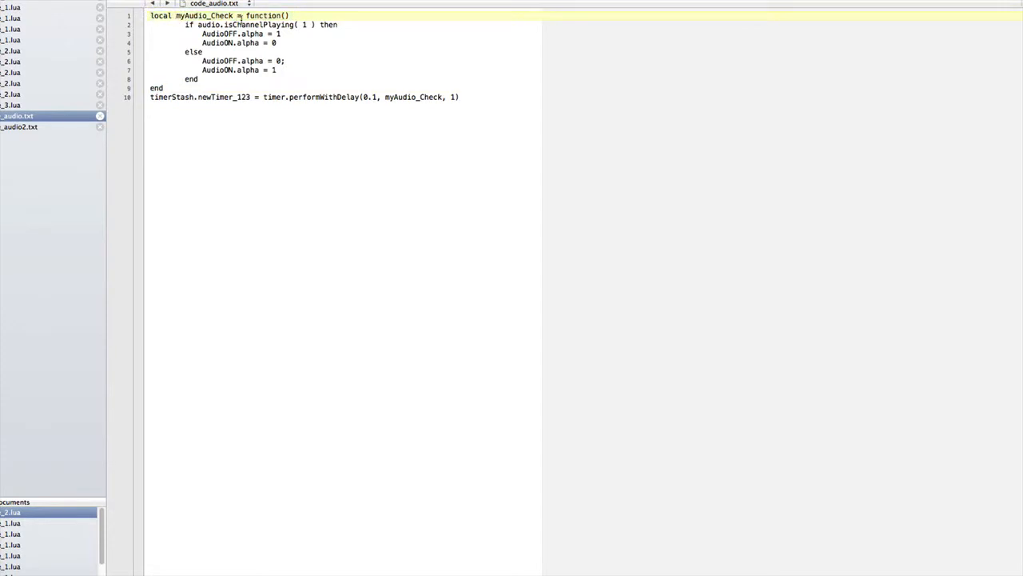
left_click_drag(460, 97, 127, 96)
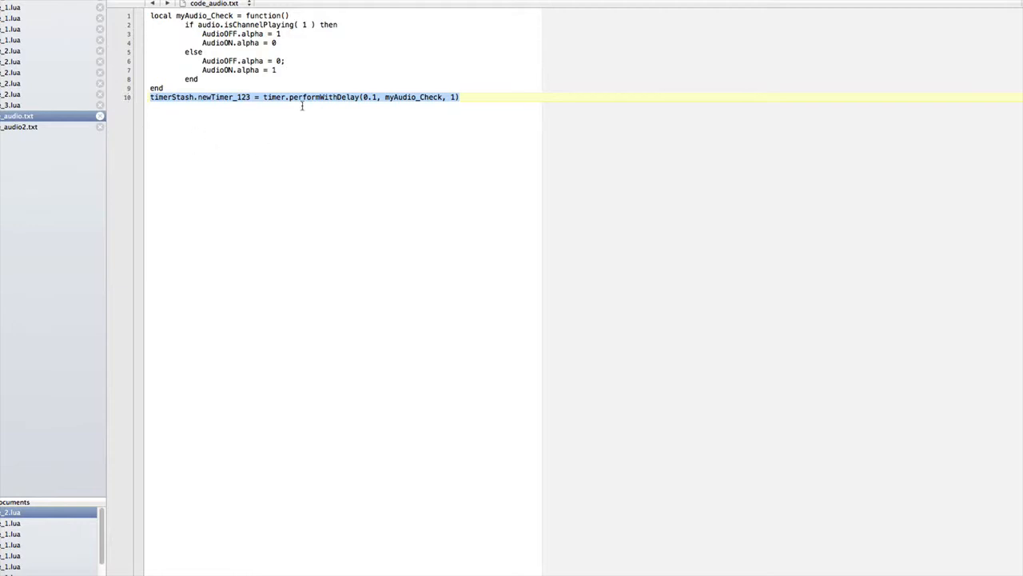
left_click(331, 97)
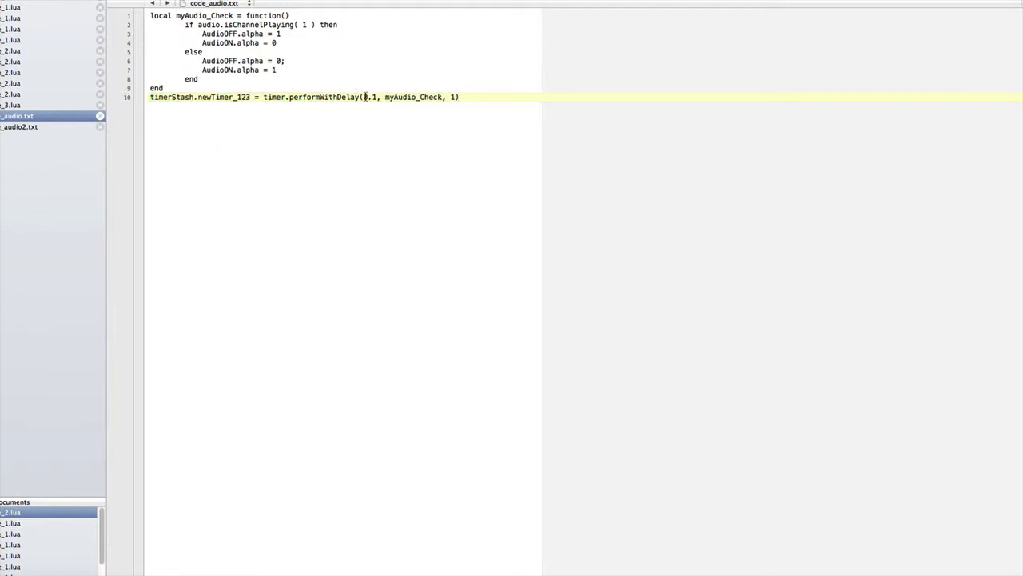
double_click(370, 97)
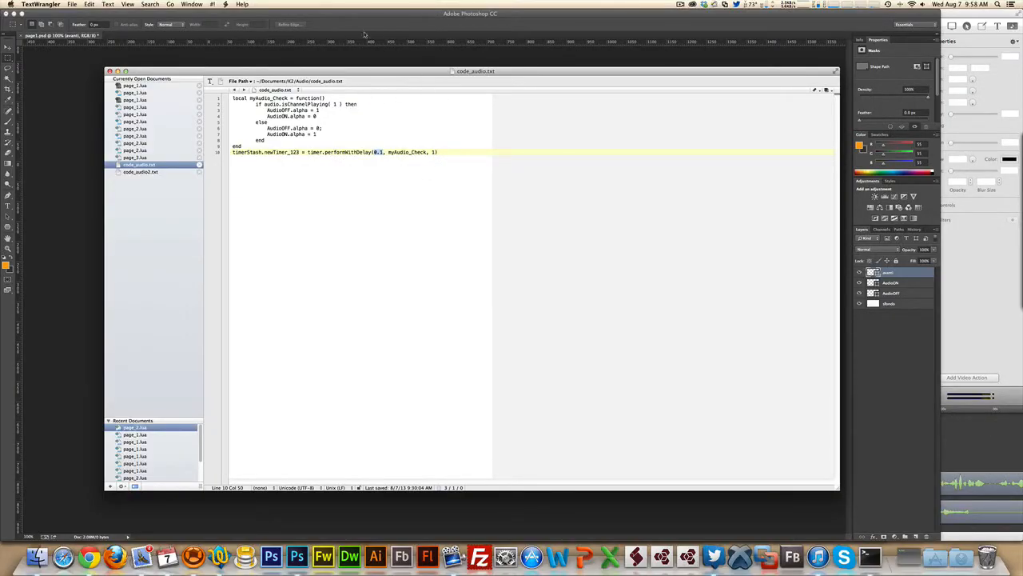
left_click(64, 235)
left_click(782, 168)
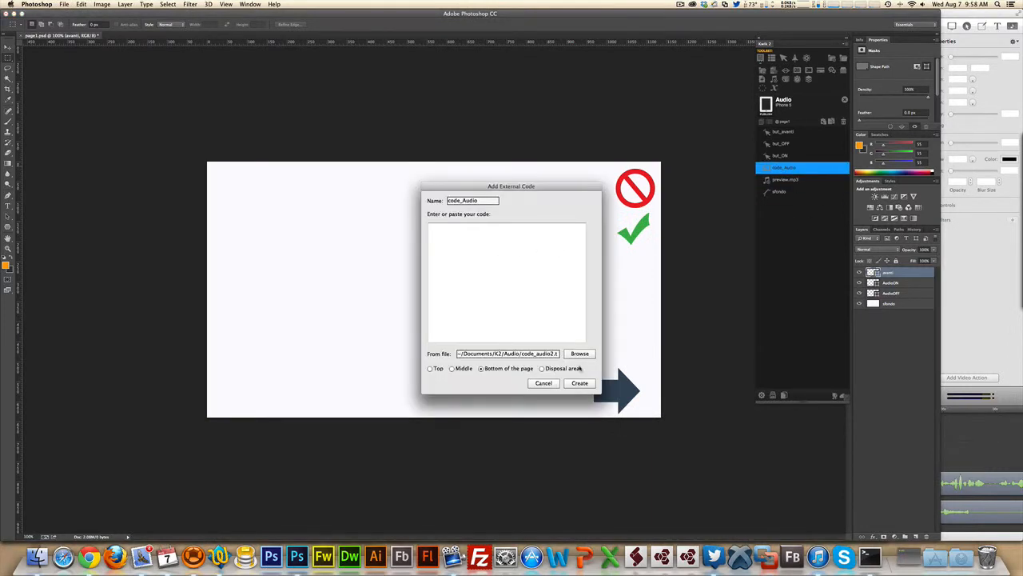
- Point code_Audio's external code at code_audio.txt, save it, and republish to preview
left_click(580, 354)
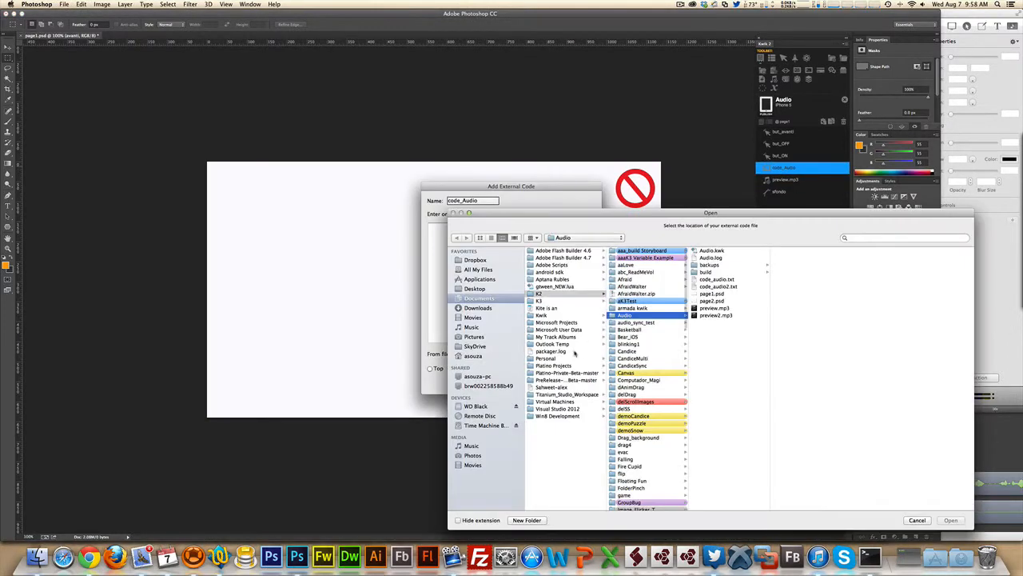
left_click(717, 280)
left_click(950, 521)
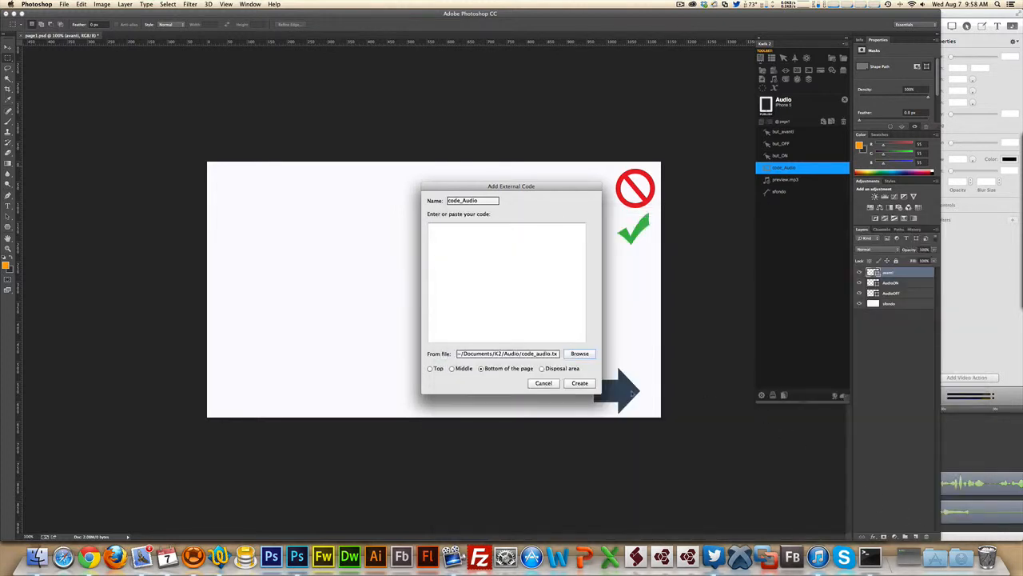
left_click(575, 383)
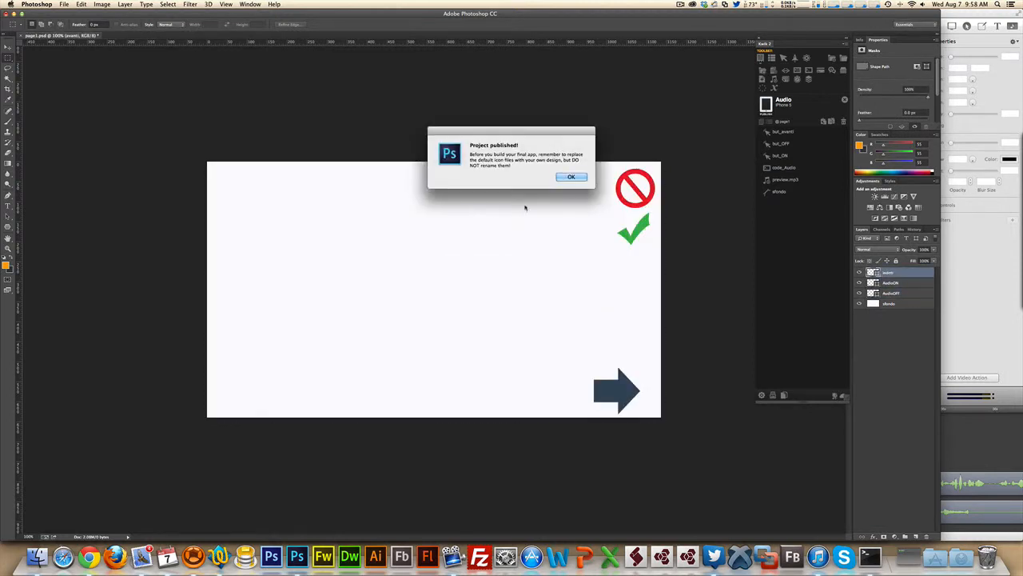
left_click(572, 179)
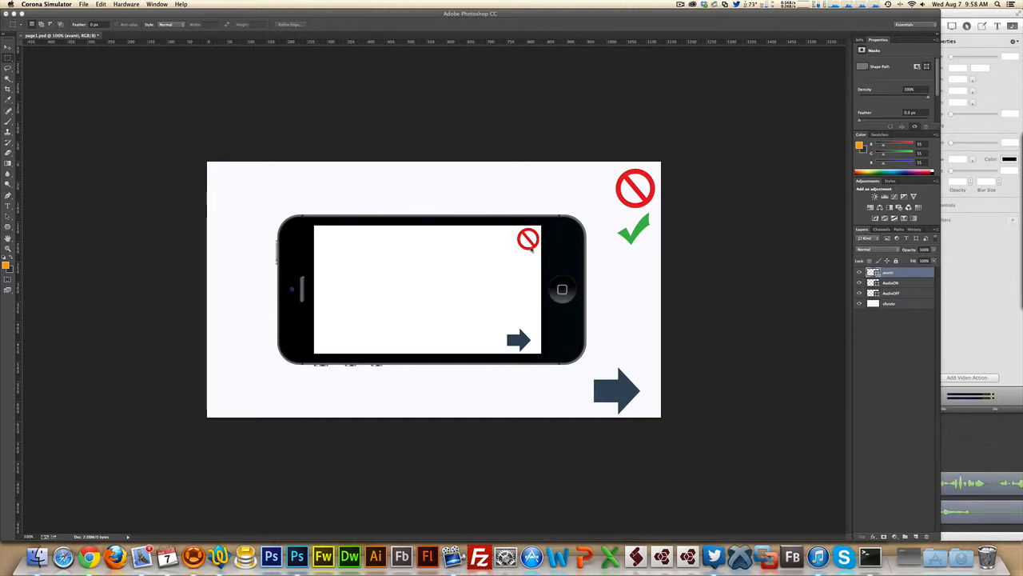
- Toggle the background audio icon, advance to page 2, then return to Photoshop
left_click(532, 250)
left_click(526, 344)
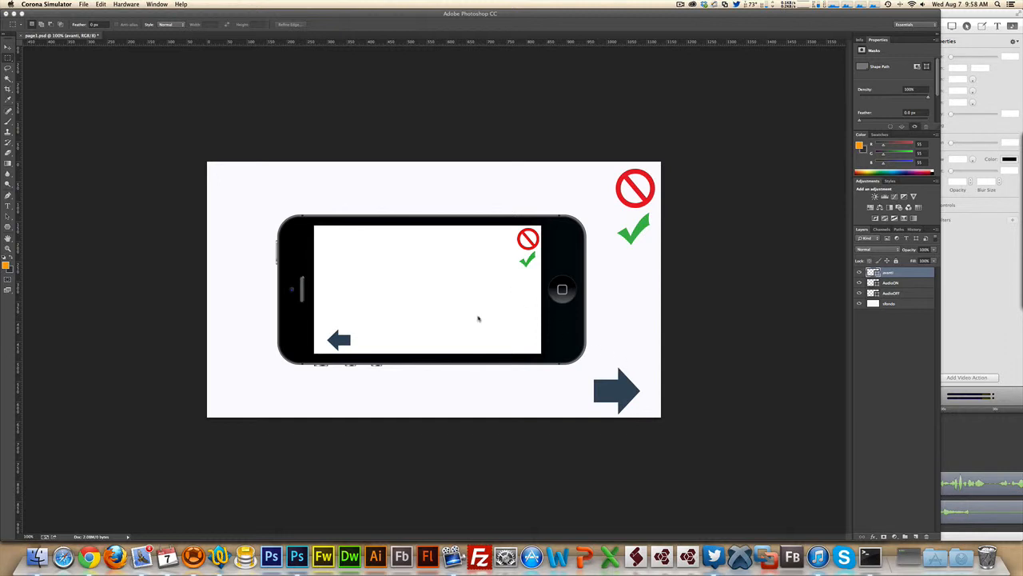
left_click(685, 317)
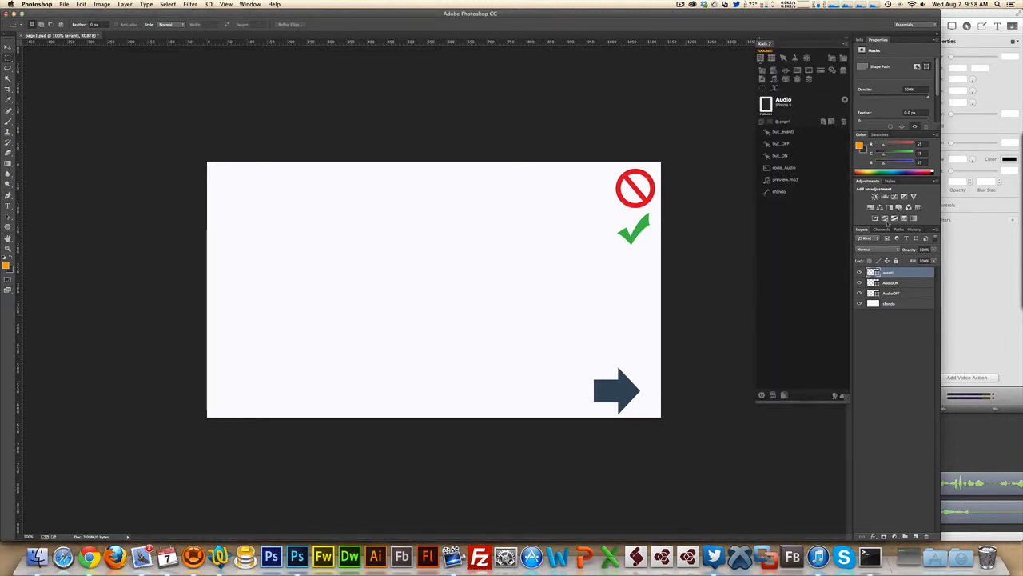
- Copy code_Audio, paste it into all pages, and republish the project to preview
left_click(797, 171)
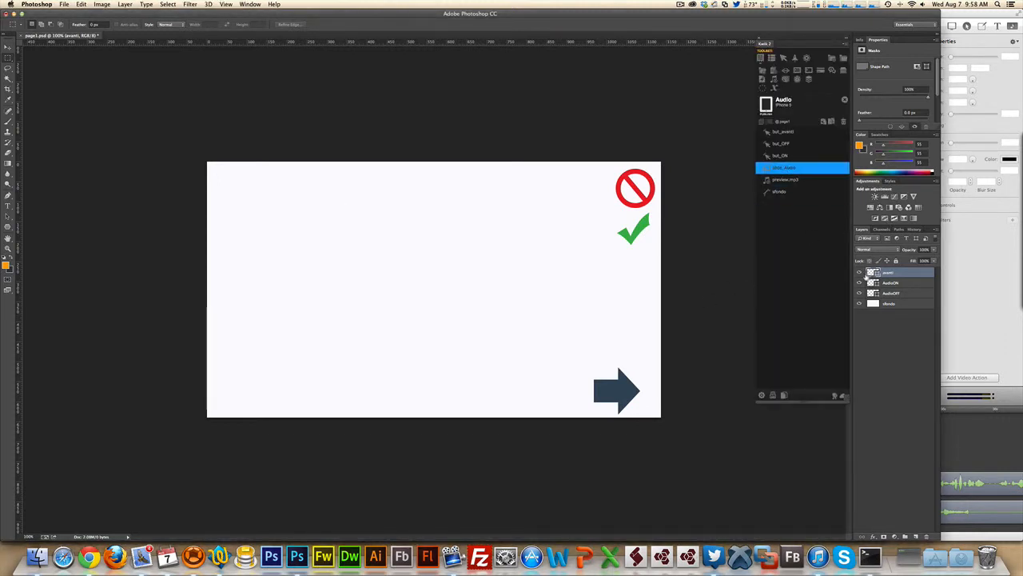
left_click(823, 122)
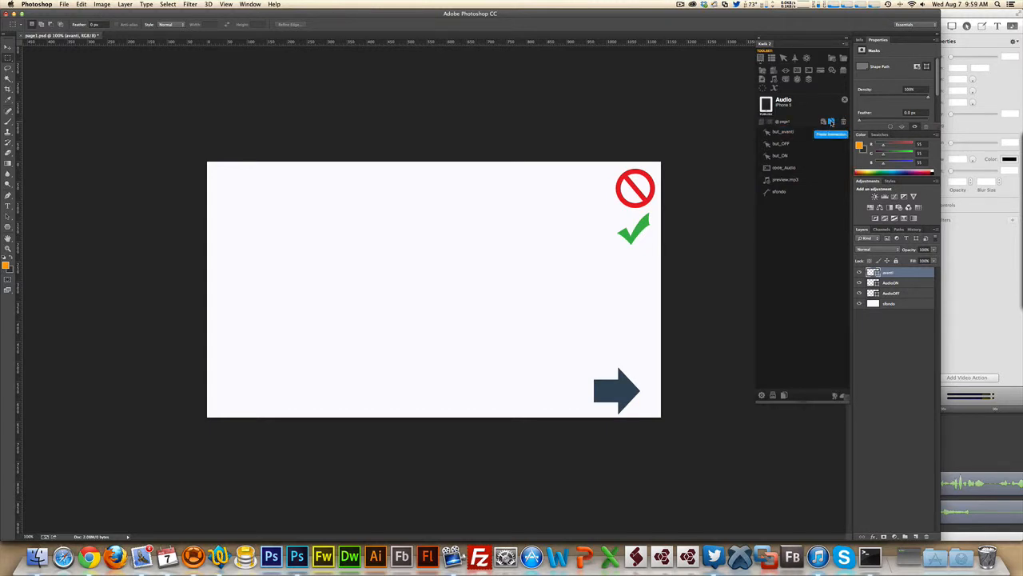
left_click(831, 122)
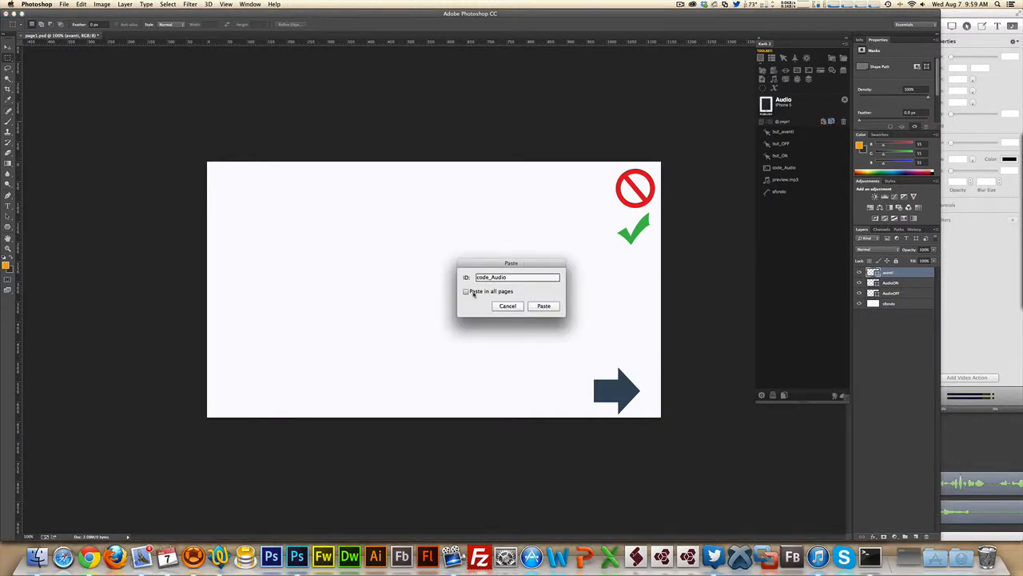
left_click(466, 291)
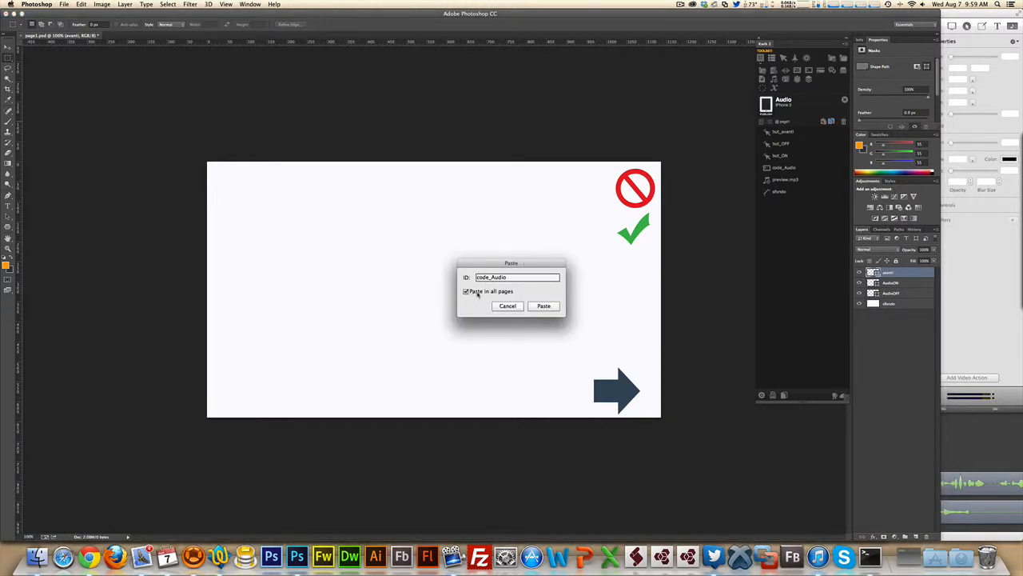
left_click(543, 306)
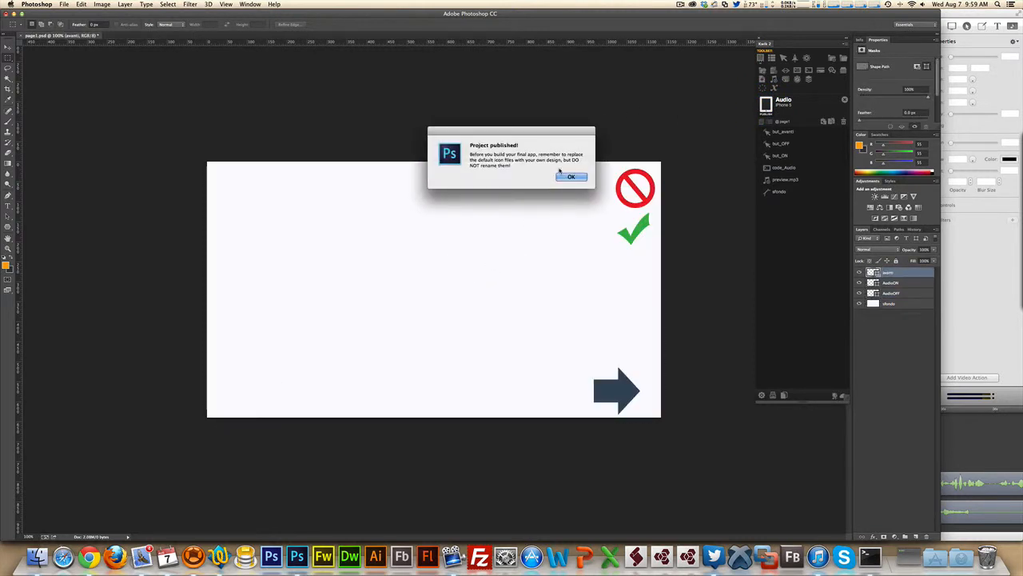
left_click(566, 175)
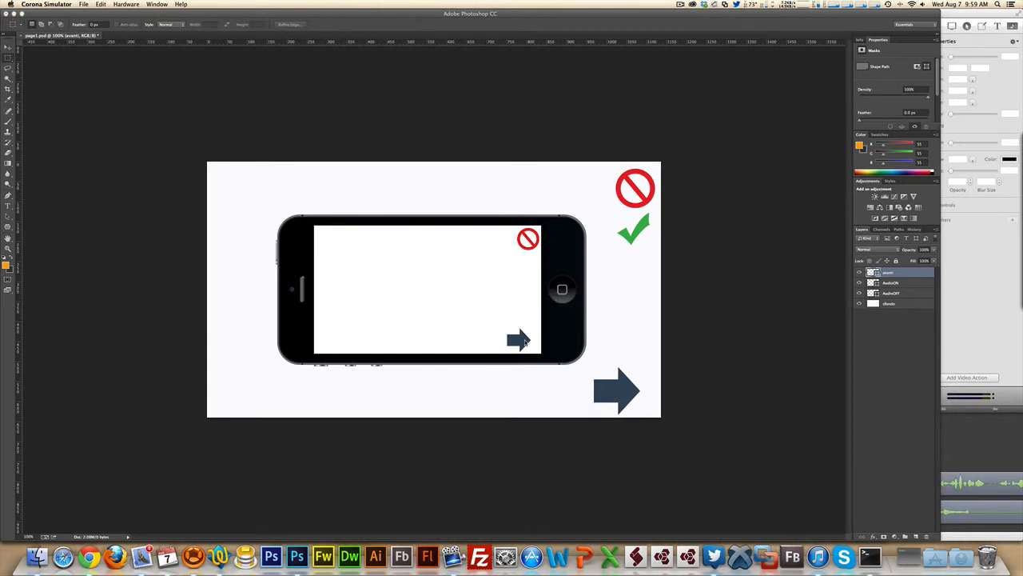
- Switch between pages 1 and 2, toggling audio on each, to confirm the indicator stays in sync
left_click(525, 342)
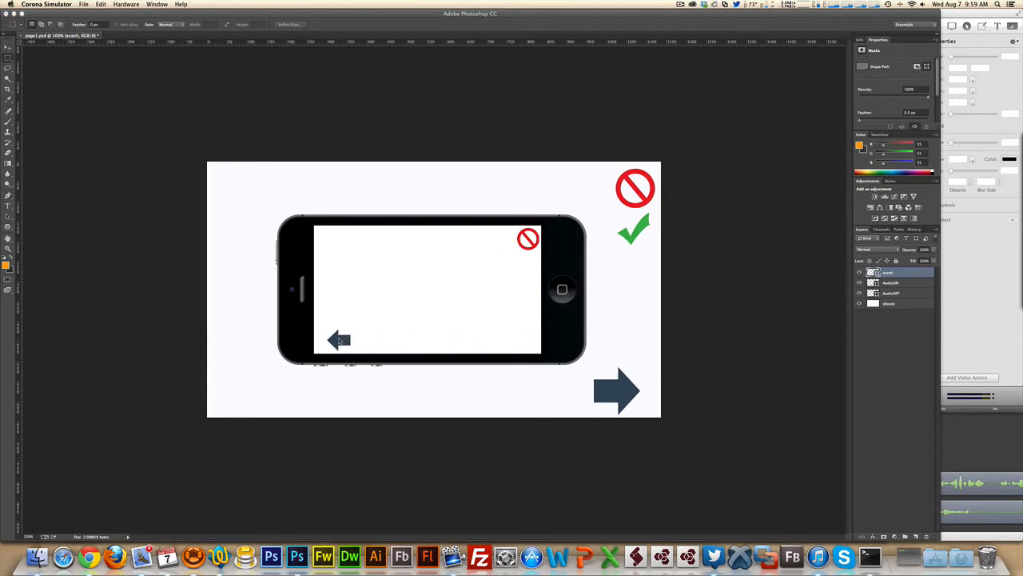
left_click(340, 343)
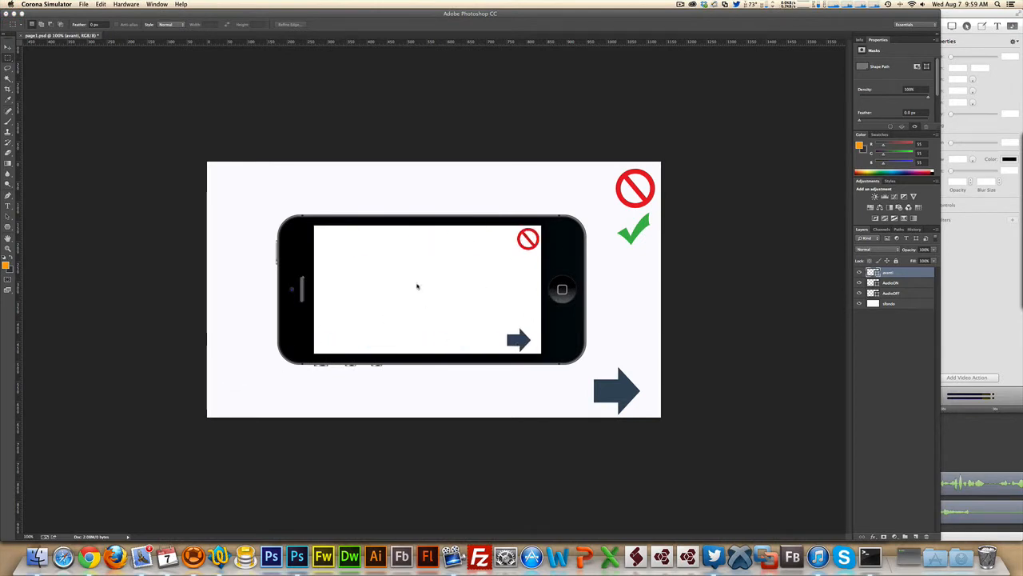
left_click(533, 244)
left_click(522, 343)
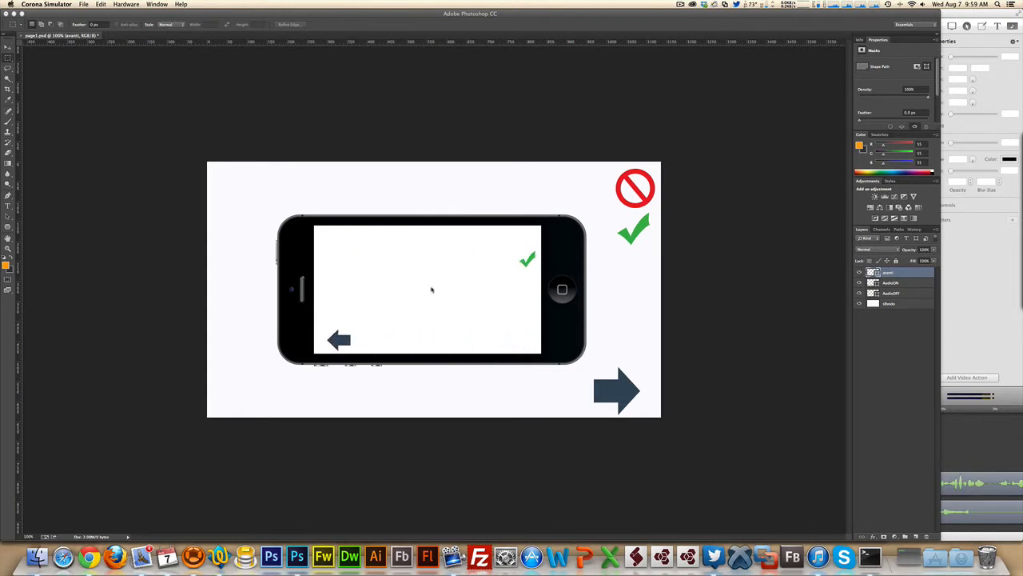
left_click(529, 261)
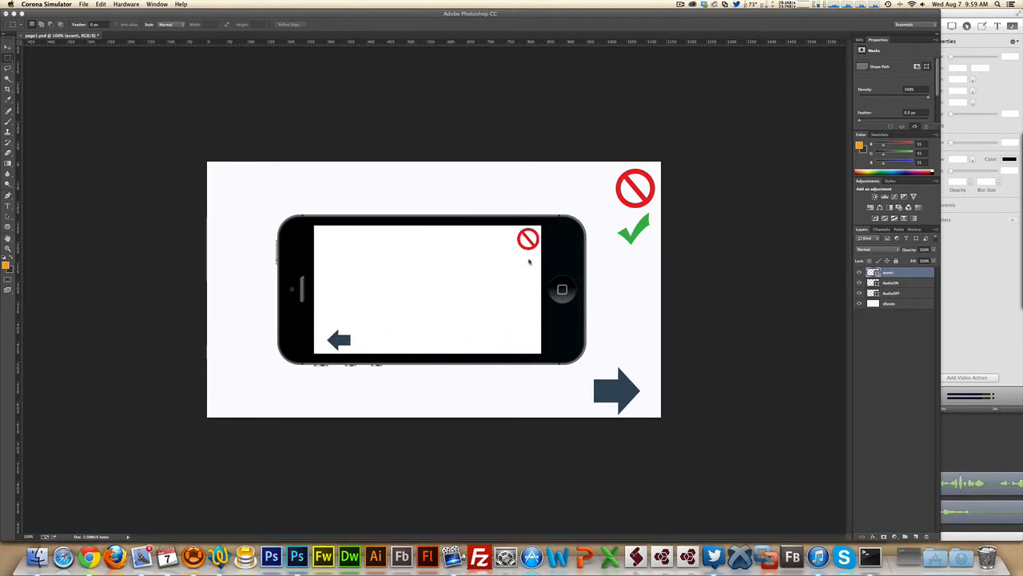
left_click(351, 342)
left_click(521, 248)
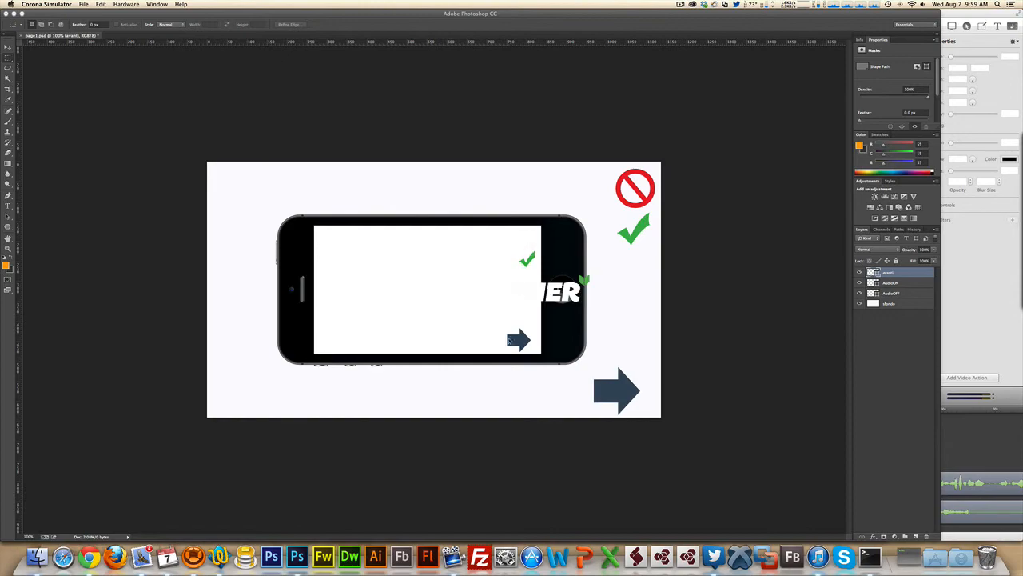
left_click(512, 341)
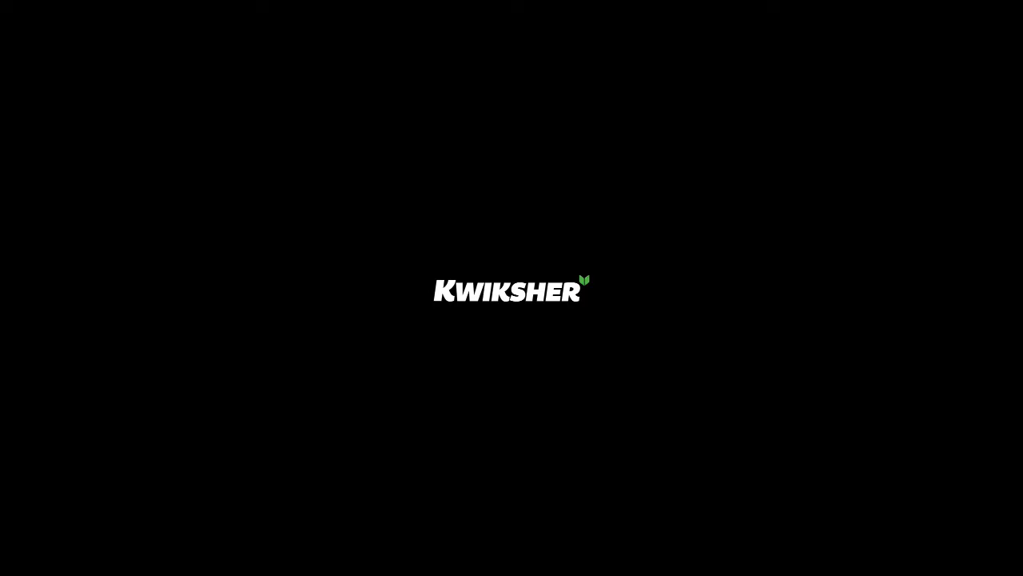